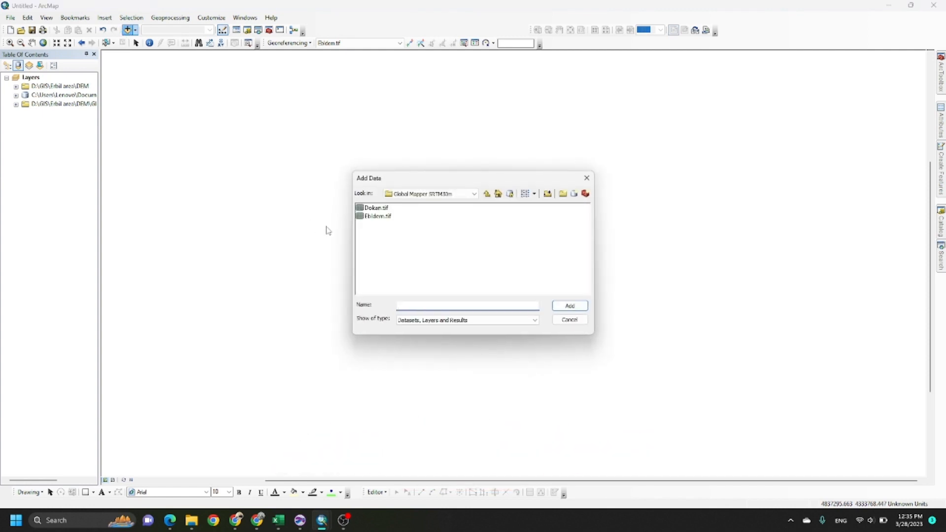
Add the Ebldem.tif raster from the Global Mapper SRTM30m folder and make it display in full on the map
{"action": "left_click", "coordinate": [377, 217]}
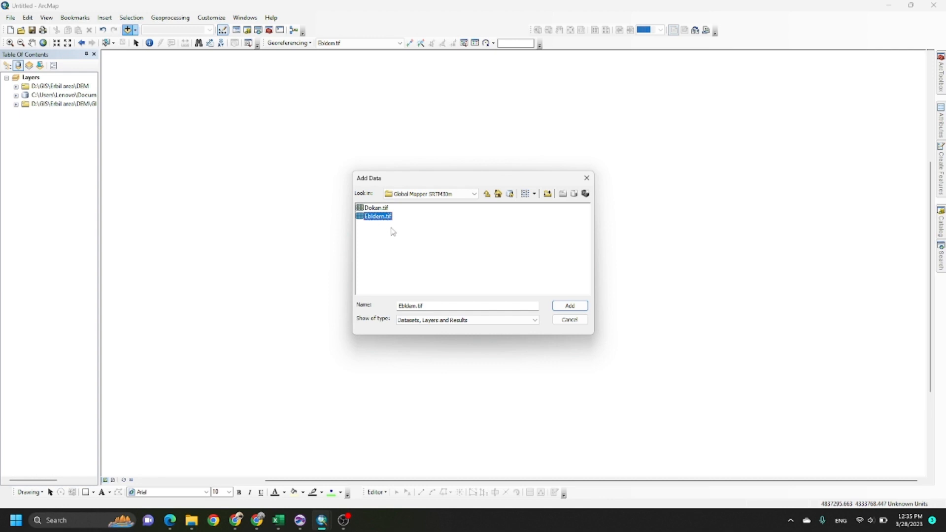
{"action": "left_click", "coordinate": [561, 308]}
{"action": "left_click", "coordinate": [569, 320]}
{"action": "left_click", "coordinate": [16, 105]}
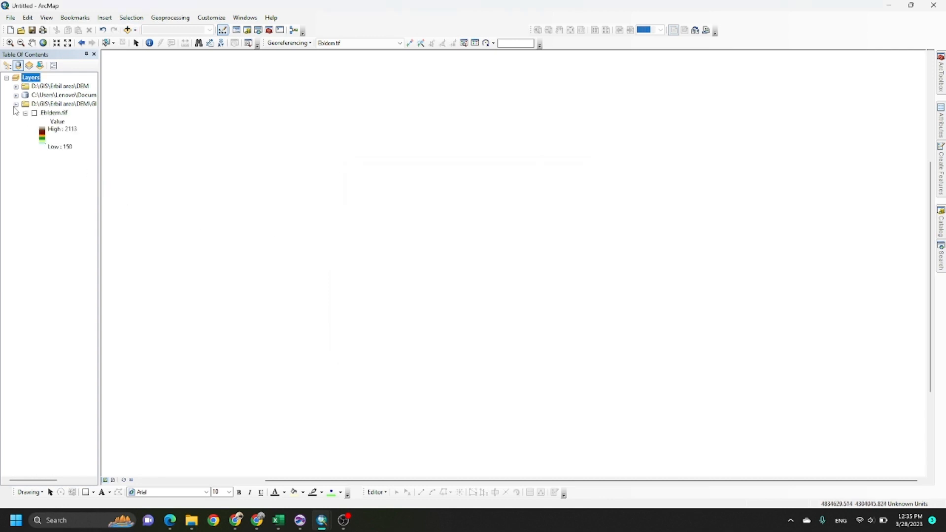
{"action": "left_click", "coordinate": [34, 114]}
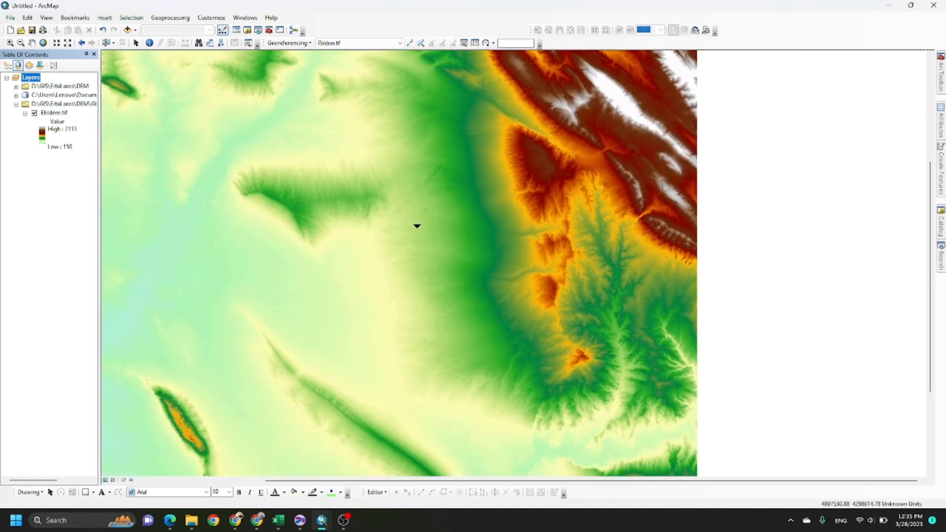
{"action": "left_click", "coordinate": [136, 43]}
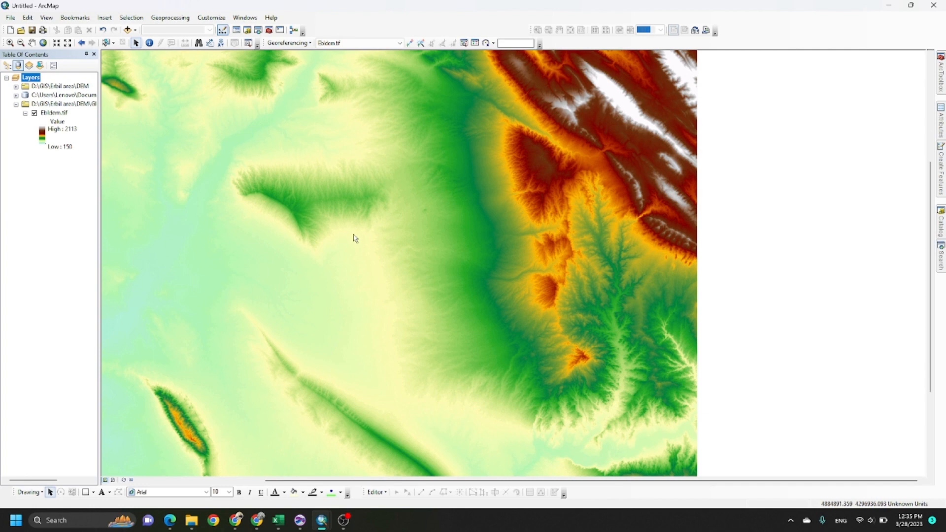
{"action": "scroll", "coordinate": [385, 236], "scroll_direction": "down", "scroll_amount": 1}
{"action": "scroll", "coordinate": [400, 238], "scroll_direction": "up", "scroll_amount": 1}
{"action": "scroll", "coordinate": [399, 237], "scroll_direction": "up", "scroll_amount": 1}
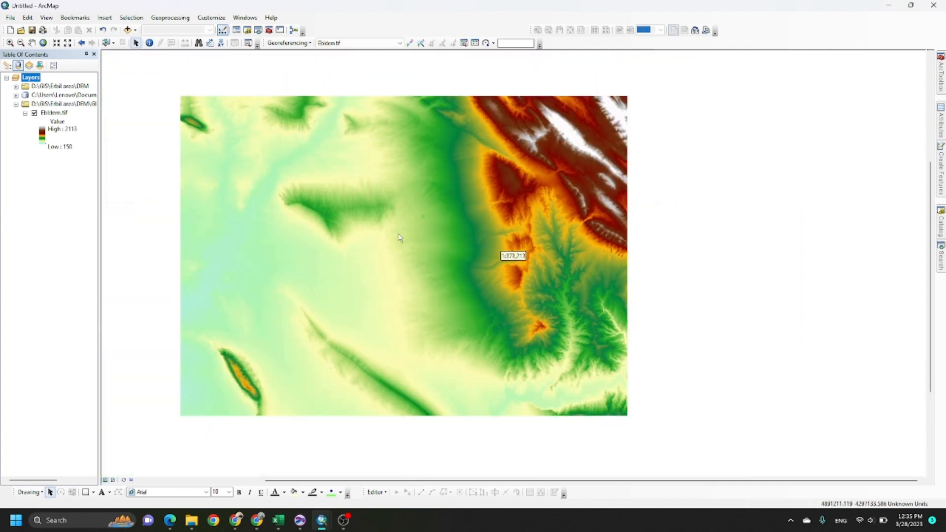
{"action": "scroll", "coordinate": [409, 241], "scroll_direction": "down", "scroll_amount": 1}
{"action": "scroll", "coordinate": [428, 254], "scroll_direction": "up", "scroll_amount": 2}
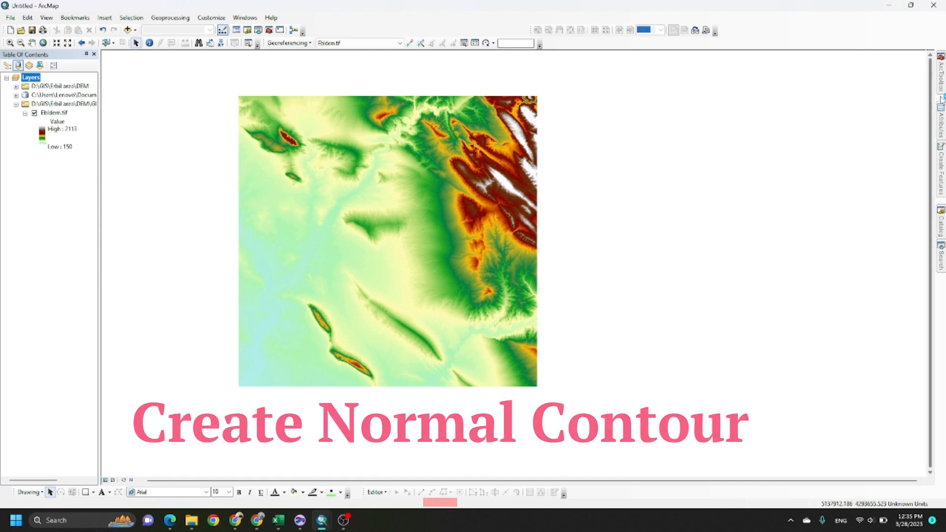
Open the Contour tool from the Spatial Analyst Surface toolset and choose Ebldem.tif as the input raster
{"action": "left_click", "coordinate": [940, 74]}
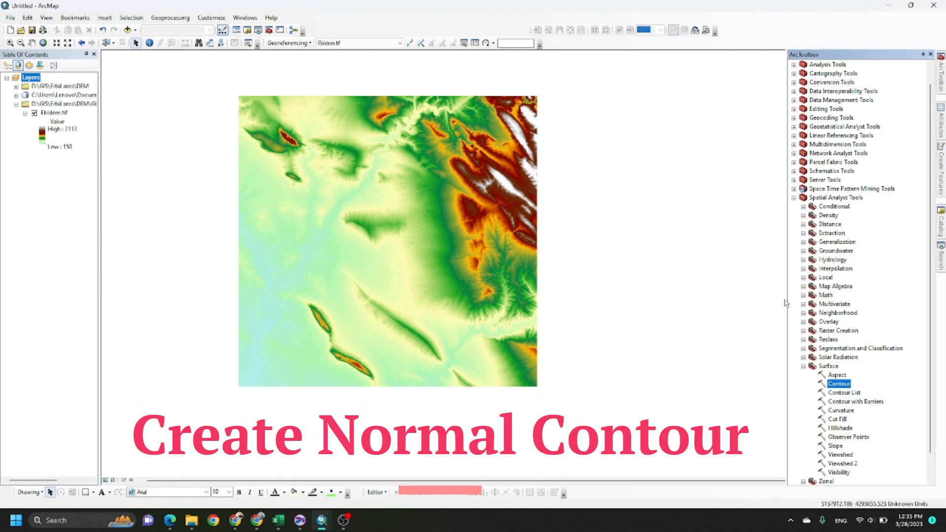
{"action": "left_click", "coordinate": [794, 198]}
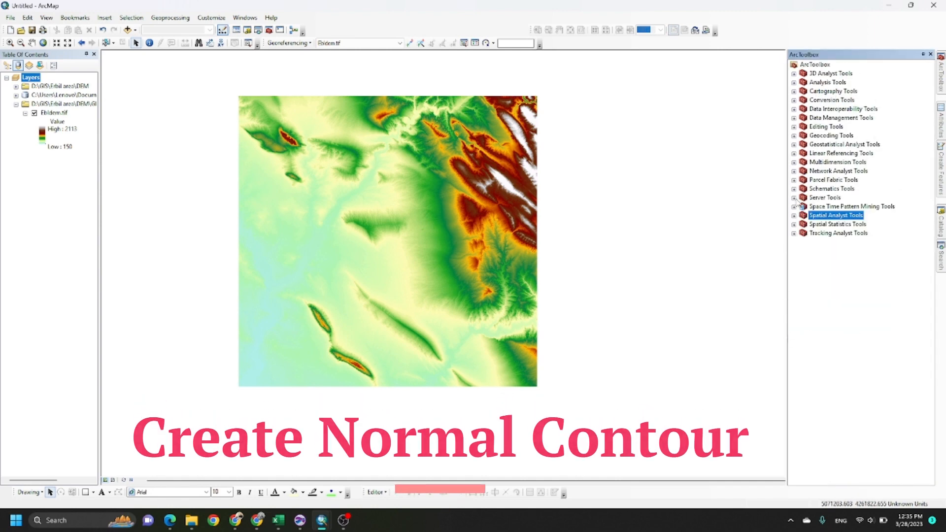
{"action": "left_click", "coordinate": [793, 215]}
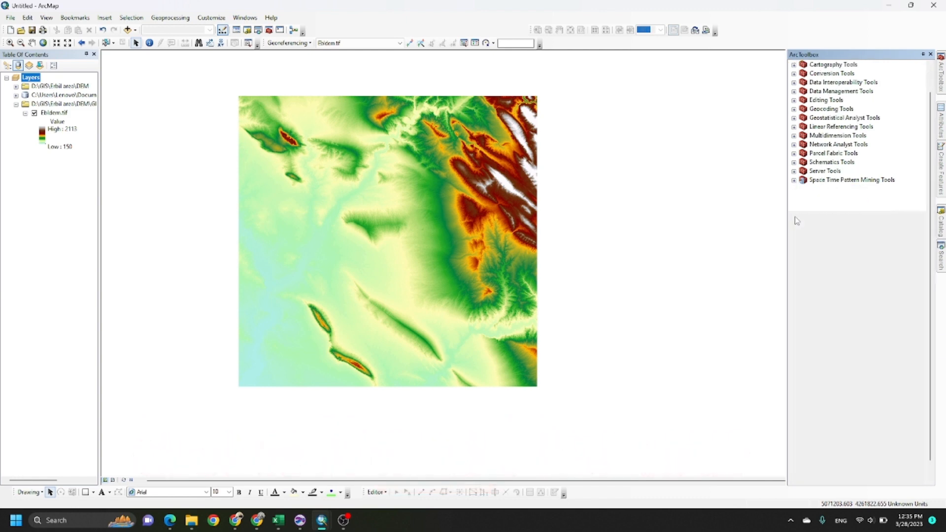
{"action": "scroll", "coordinate": [804, 361], "scroll_direction": "up", "scroll_amount": 1}
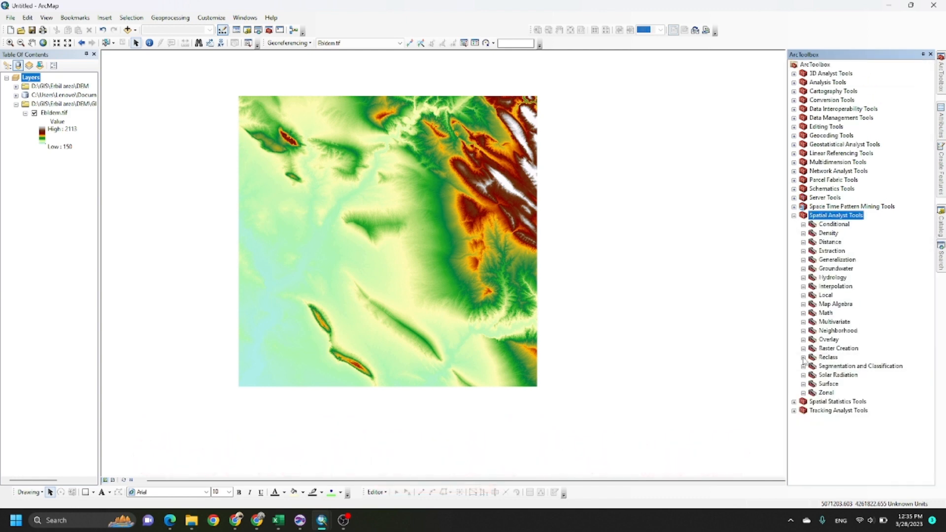
{"action": "left_click", "coordinate": [803, 384]}
{"action": "left_click", "coordinate": [803, 384]}
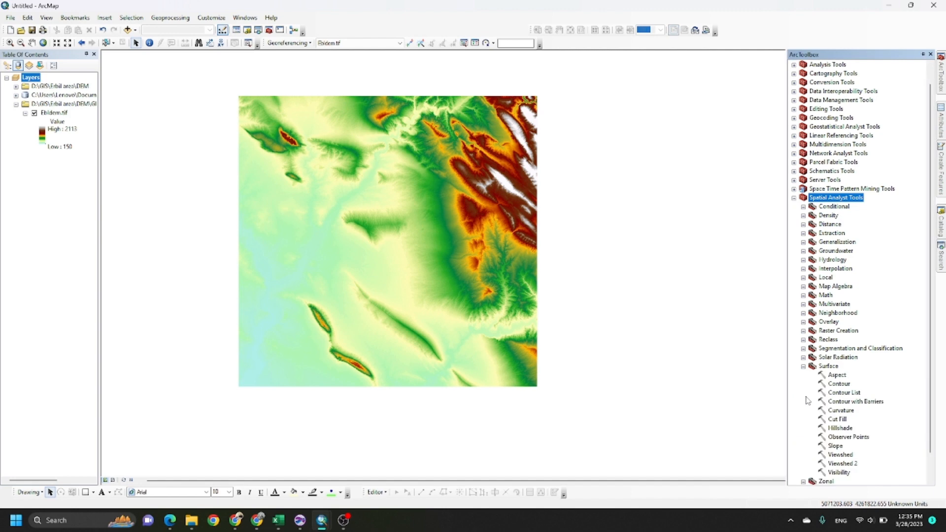
{"action": "double_click", "coordinate": [838, 384]}
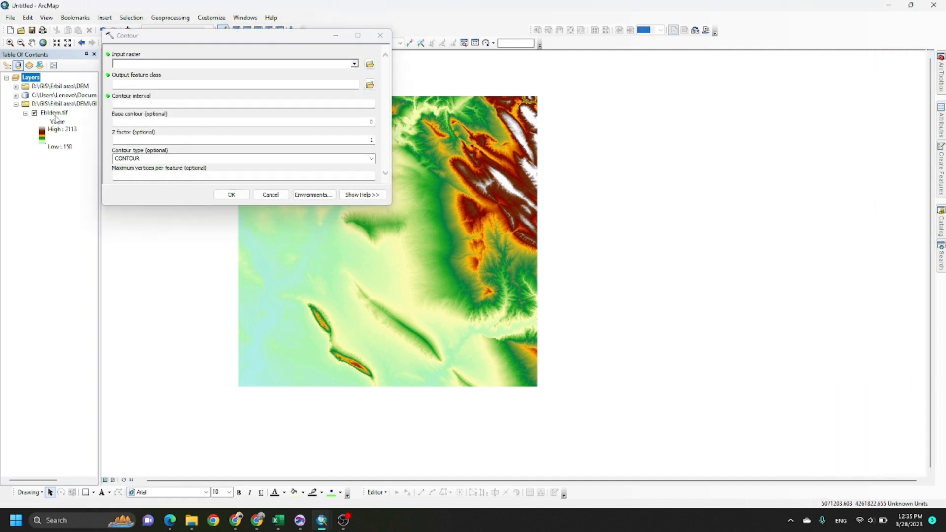
{"action": "left_click", "coordinate": [354, 64]}
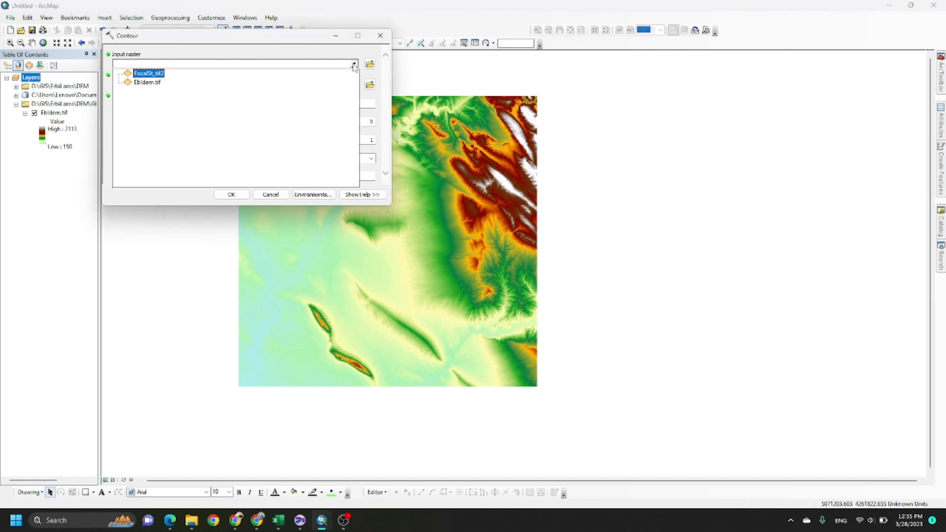
{"action": "key", "text": "Return"}
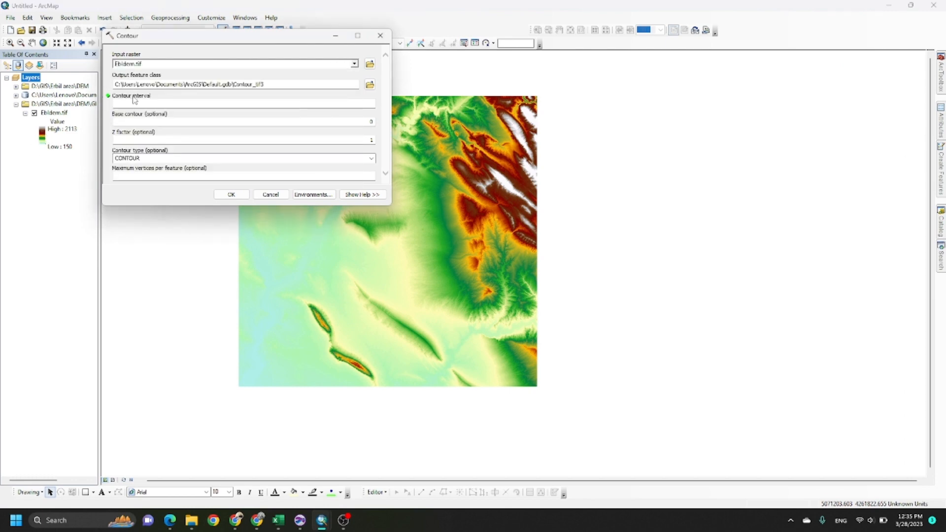
Set the contour interval to 20, name the output feature class Contour20, and run the Contour tool
{"action": "left_click", "coordinate": [308, 102]}
{"action": "left_click_drag", "start_coordinate": [253, 85], "coordinate": [266, 84]}
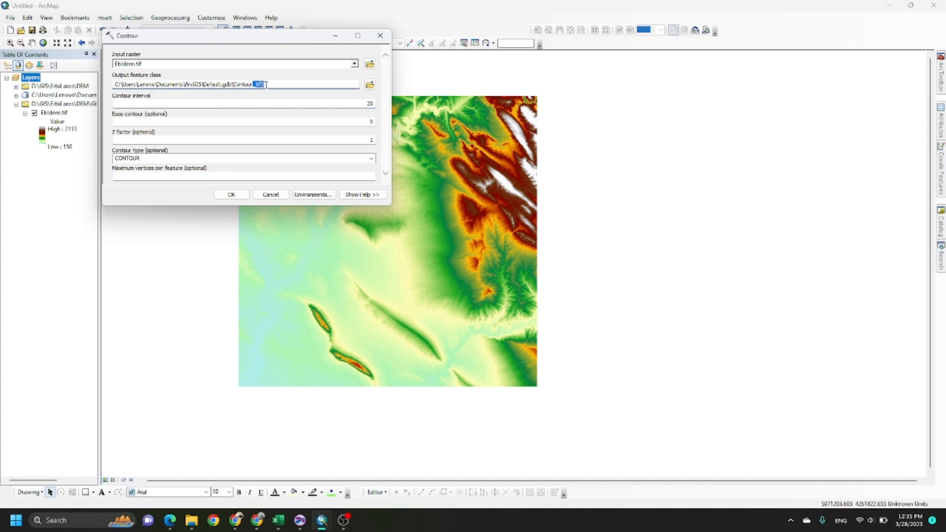
{"action": "type", "text": "20"}
{"action": "left_click", "coordinate": [231, 195]}
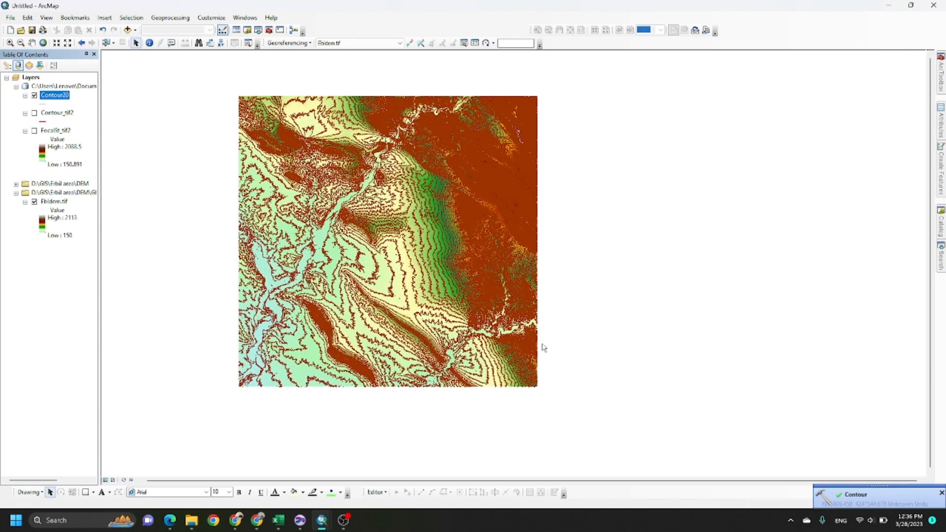
Examine the shape of the Contour20 lines over the elevation raster at several scales
{"action": "scroll", "coordinate": [403, 276], "scroll_direction": "up", "scroll_amount": 2}
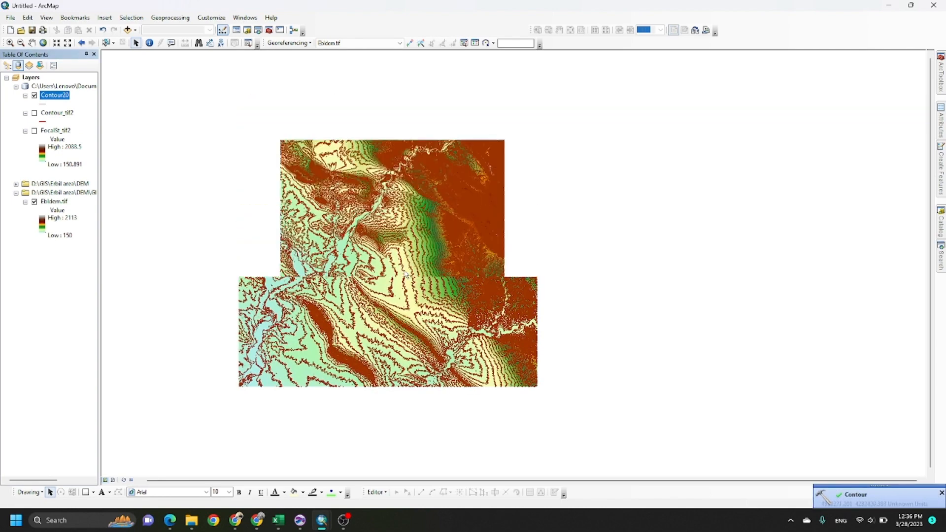
{"action": "scroll", "coordinate": [407, 280], "scroll_direction": "down", "scroll_amount": 5}
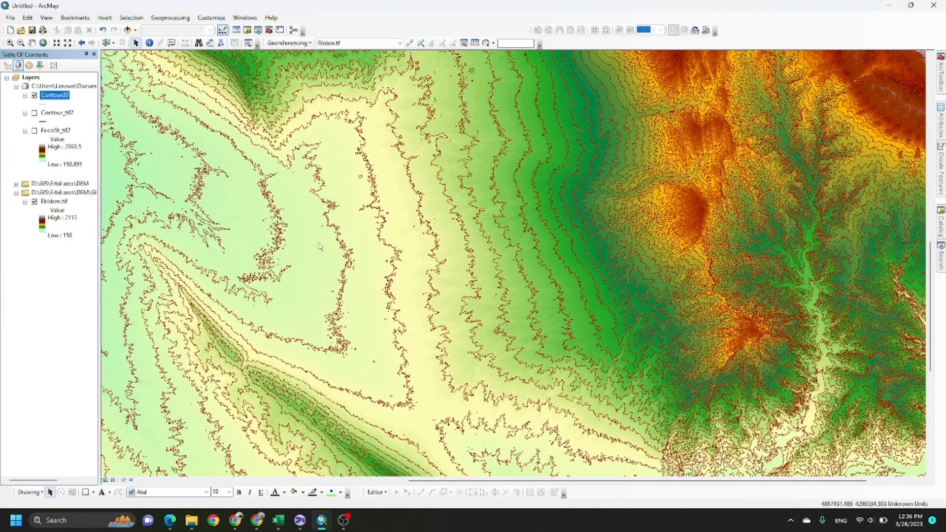
{"action": "scroll", "coordinate": [382, 249], "scroll_direction": "down", "scroll_amount": 3}
{"action": "scroll", "coordinate": [381, 249], "scroll_direction": "down", "scroll_amount": 3}
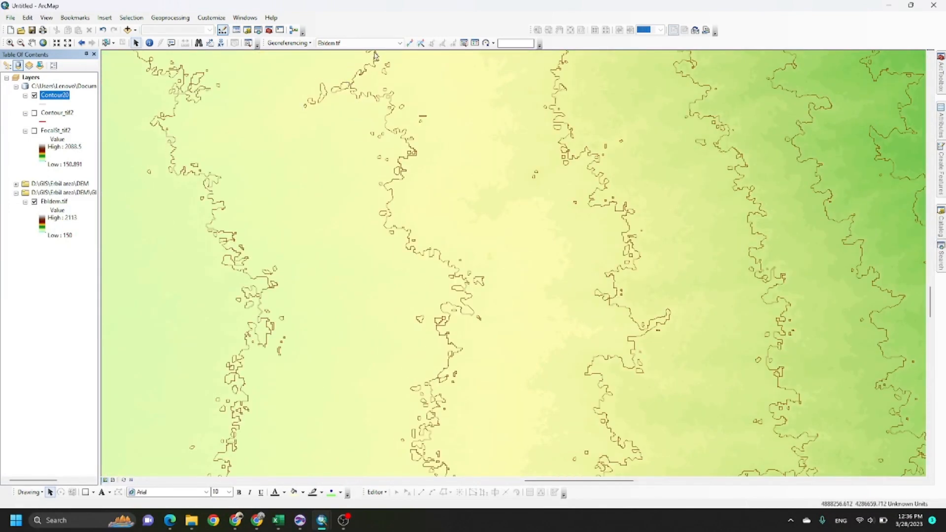
{"action": "scroll", "coordinate": [396, 205], "scroll_direction": "up", "scroll_amount": 1}
{"action": "scroll", "coordinate": [397, 206], "scroll_direction": "up", "scroll_amount": 1}
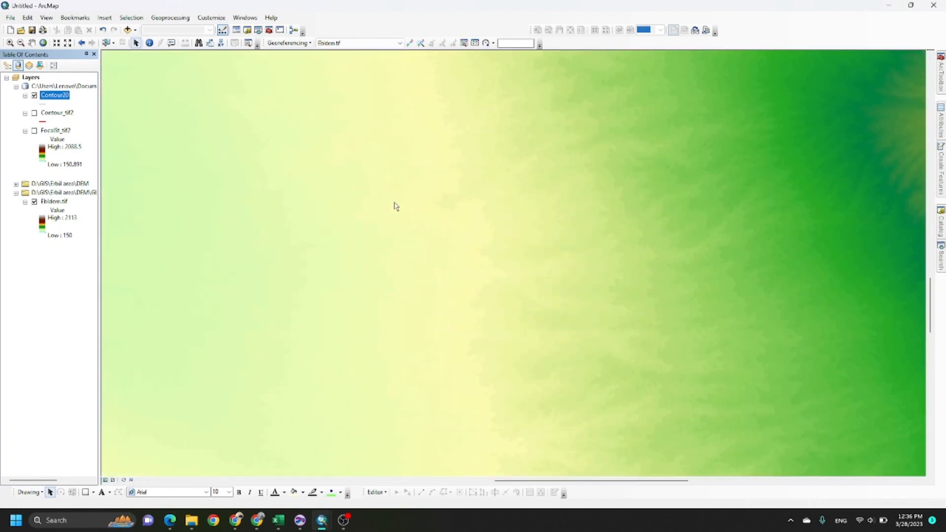
Open the Focal Statistics tool from the Spatial Analyst Neighborhood toolset and choose Ebldem.tif as the input raster
{"action": "left_click", "coordinate": [941, 84]}
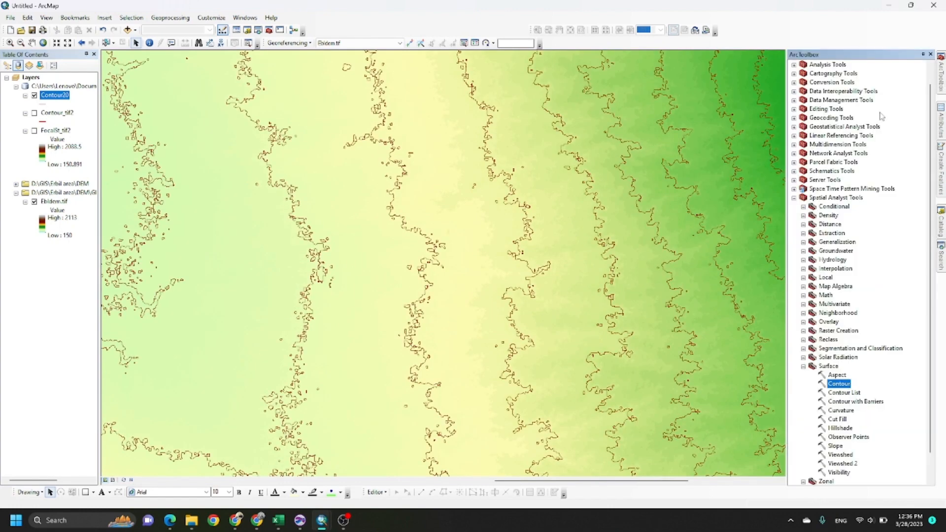
{"action": "left_click", "coordinate": [804, 367]}
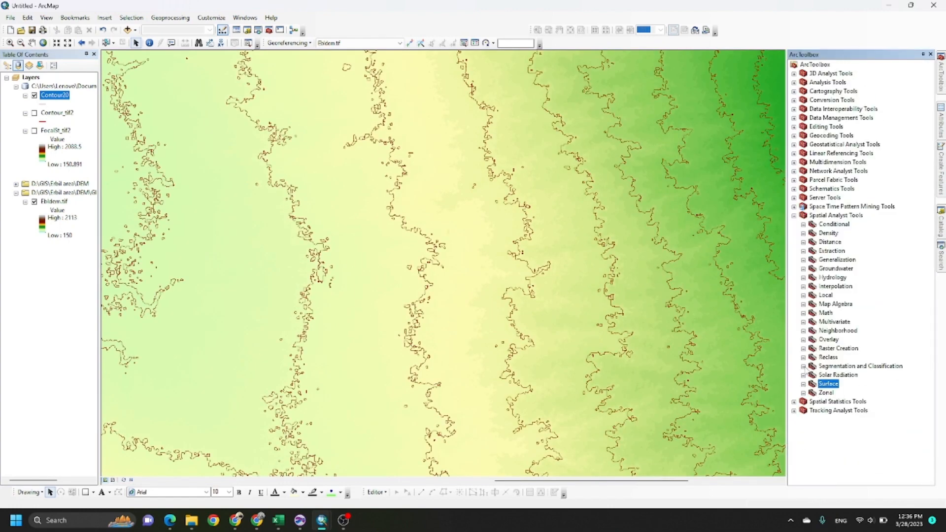
{"action": "left_click", "coordinate": [803, 331]}
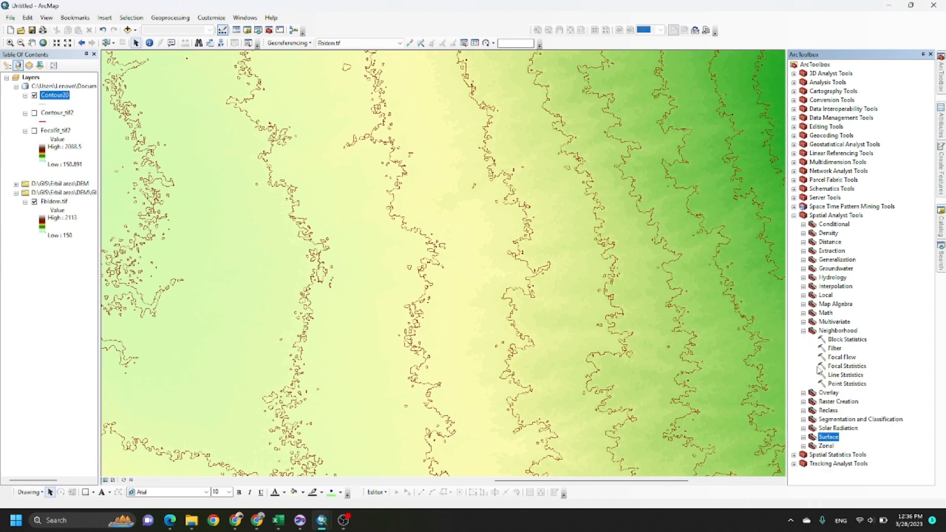
{"action": "left_click", "coordinate": [841, 367]}
{"action": "double_click", "coordinate": [846, 366]}
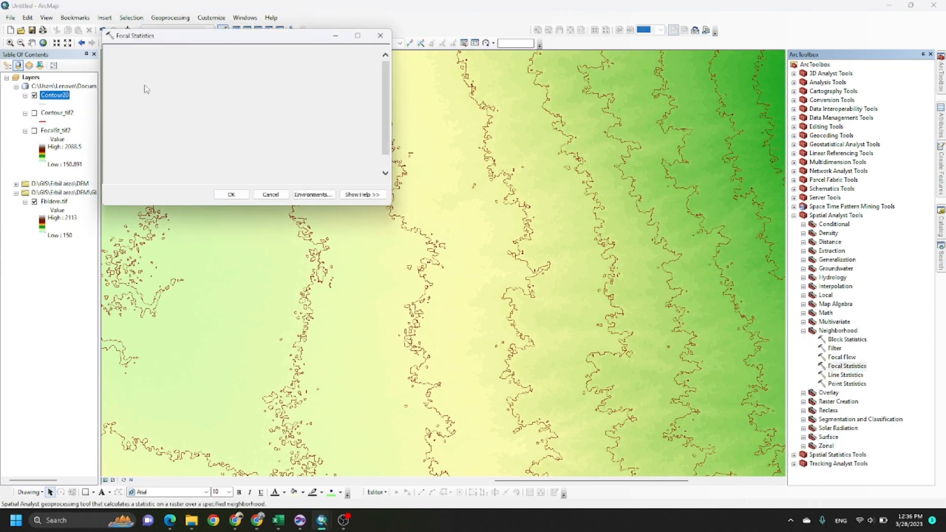
{"action": "left_click", "coordinate": [355, 64]}
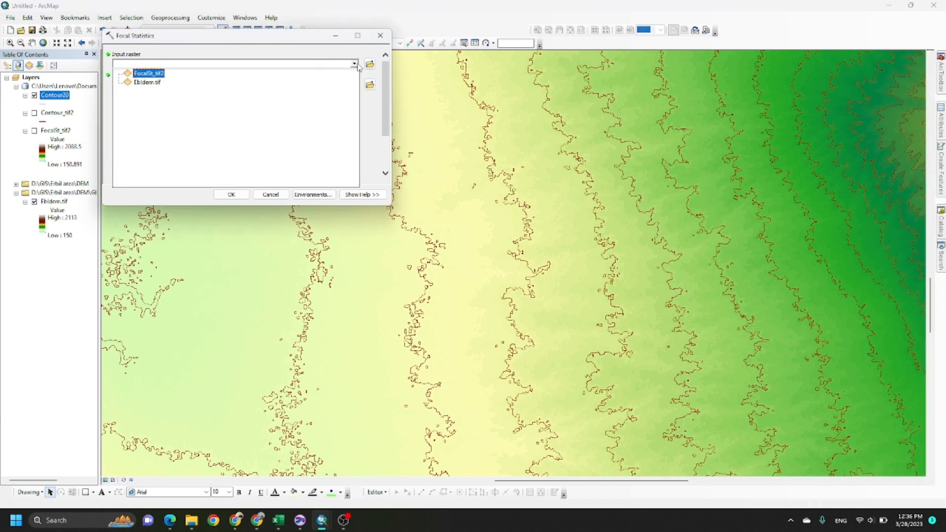
{"action": "left_click", "coordinate": [144, 85]}
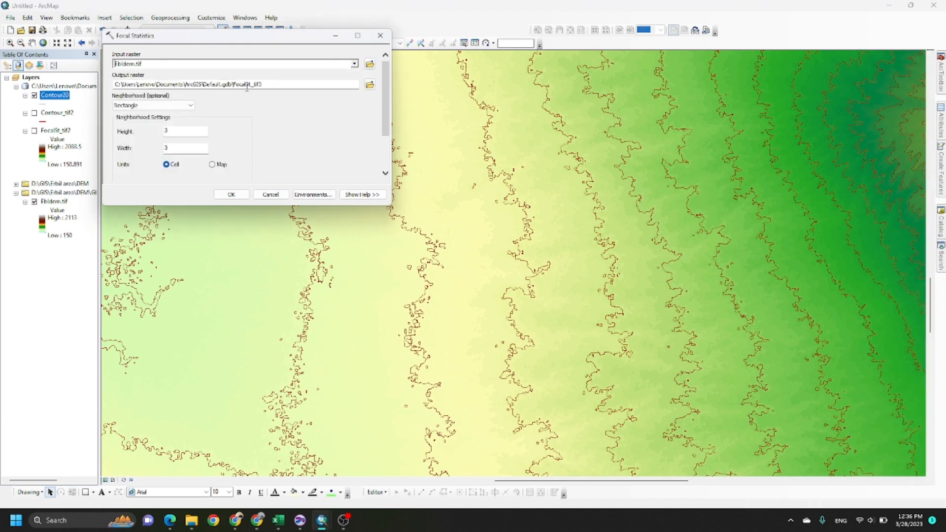
Name the output raster FocalSt, set the Rectangle neighborhood's height and width in cells, and run Focal Statistics
{"action": "left_click_drag", "start_coordinate": [252, 86], "coordinate": [265, 85]}
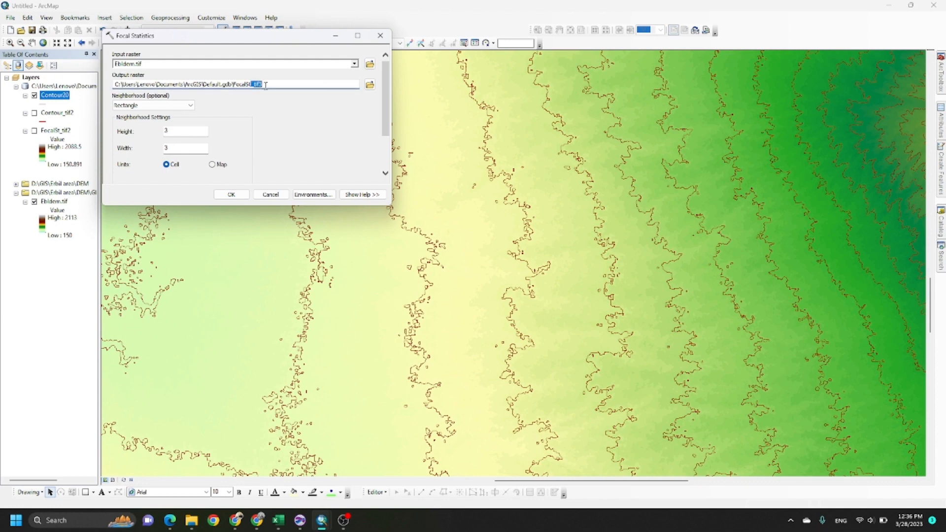
{"action": "type", "text": "20"}
{"action": "left_click", "coordinate": [162, 105]}
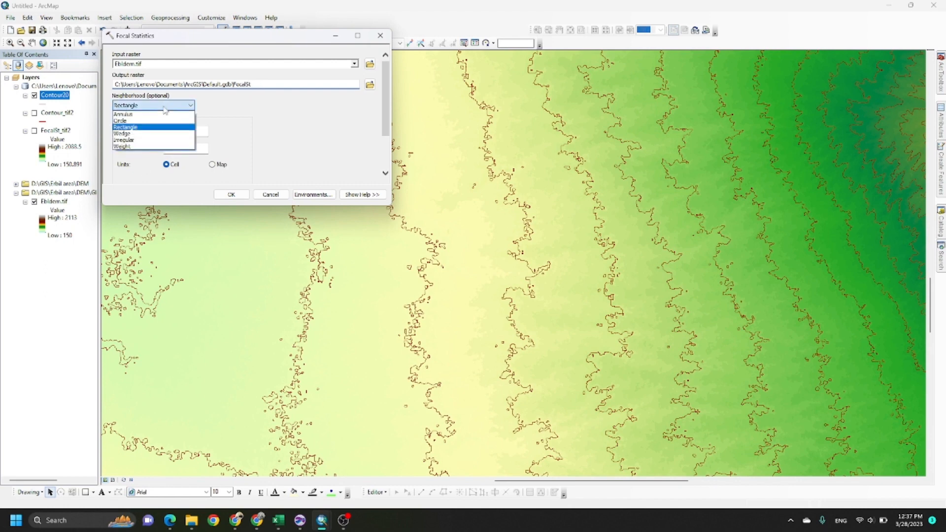
{"action": "left_click", "coordinate": [129, 127]}
{"action": "double_click", "coordinate": [176, 131]}
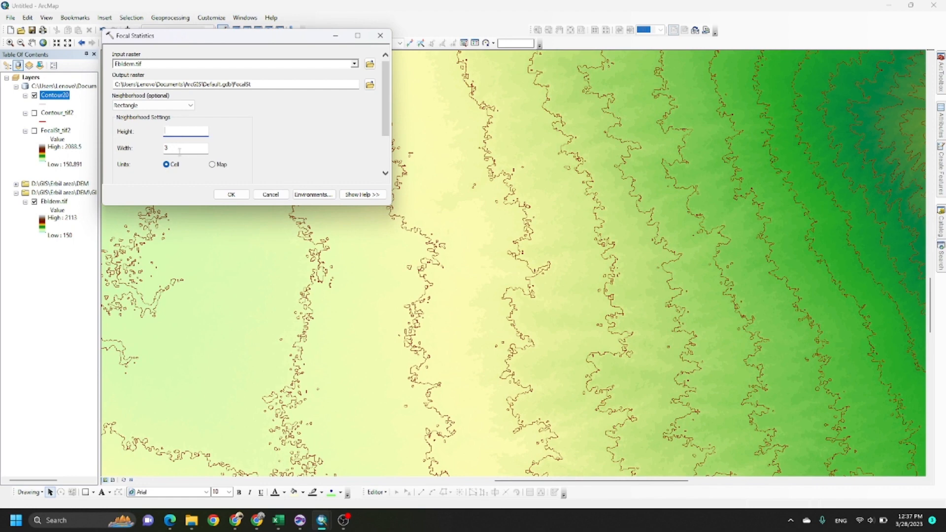
{"action": "double_click", "coordinate": [168, 149]}
{"action": "left_click", "coordinate": [230, 195]}
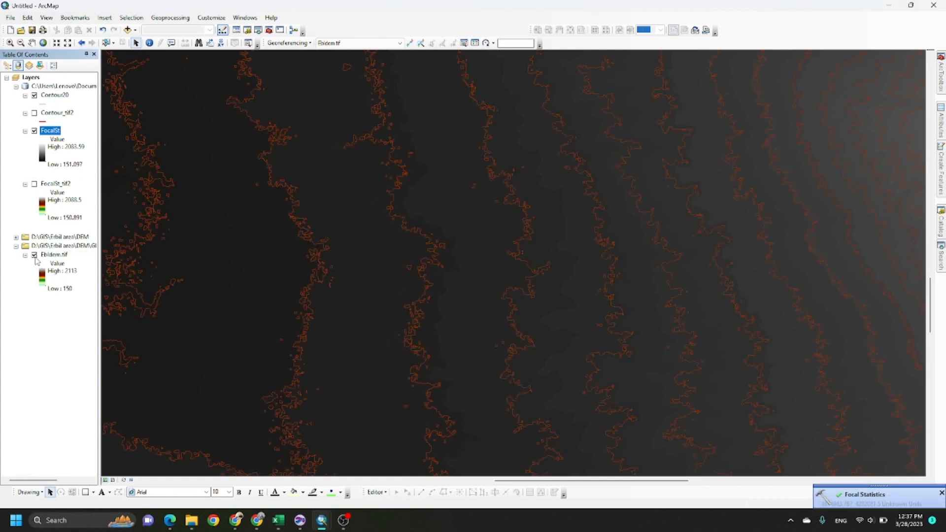
Hide the Ebldem.tif and Contour20 layers and apply the orange-yellow-green-blue color ramp to the FocalSt raster
{"action": "scroll", "coordinate": [397, 238], "scroll_direction": "up", "scroll_amount": 5}
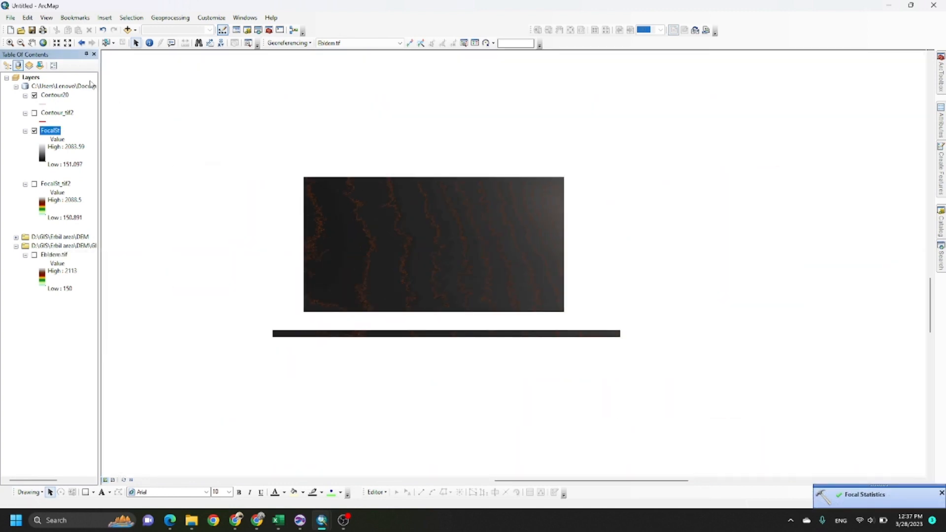
{"action": "left_click", "coordinate": [34, 95]}
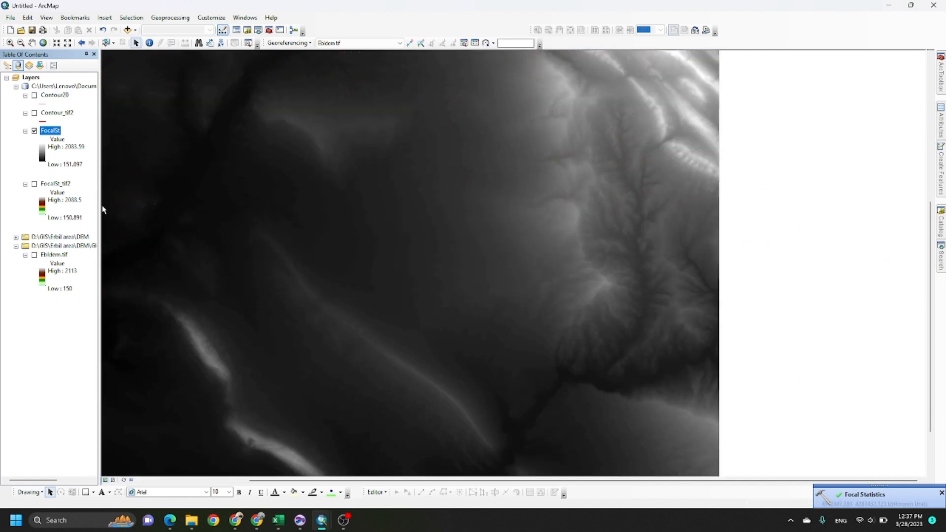
{"action": "left_click", "coordinate": [42, 156]}
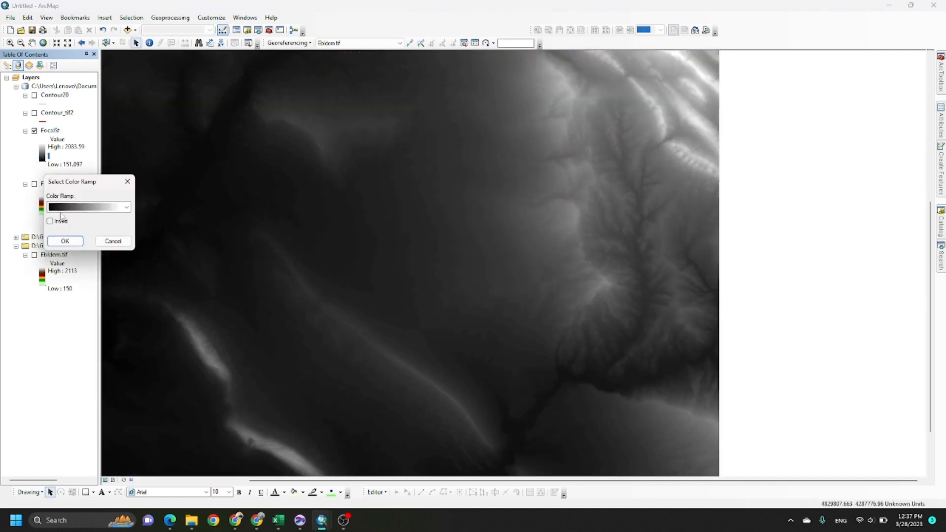
{"action": "left_click", "coordinate": [63, 207]}
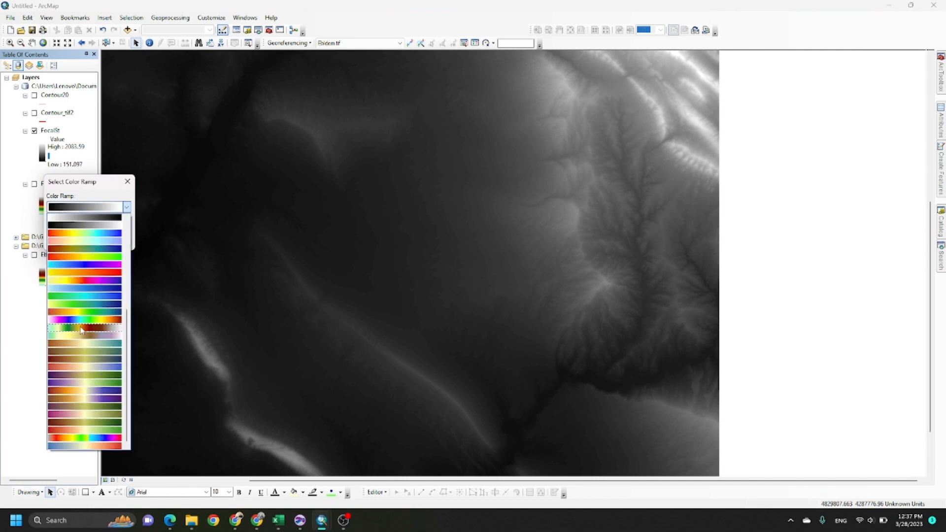
{"action": "left_click", "coordinate": [75, 311]}
{"action": "left_click", "coordinate": [65, 241]}
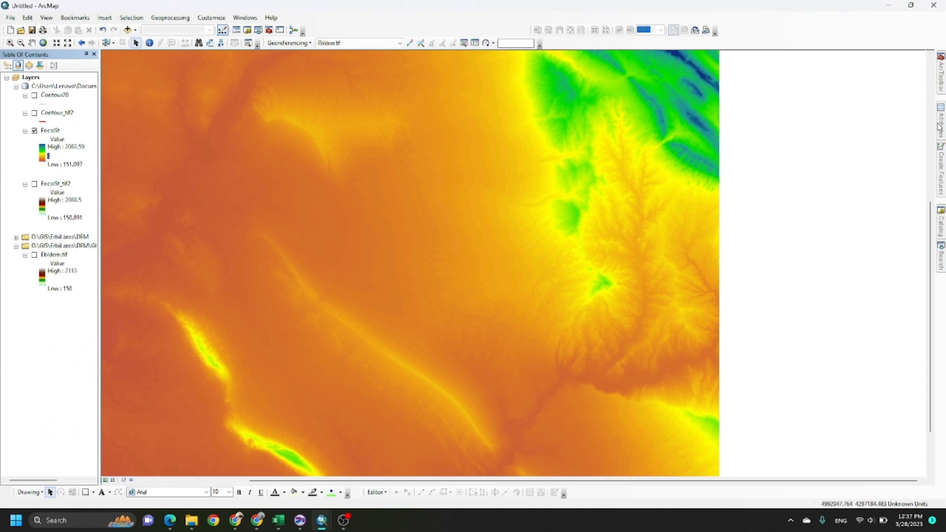
Open the Contour tool from the Spatial Analyst Surface toolset and choose FocalSt as the input raster
{"action": "mouse_move", "coordinate": [940, 84]}
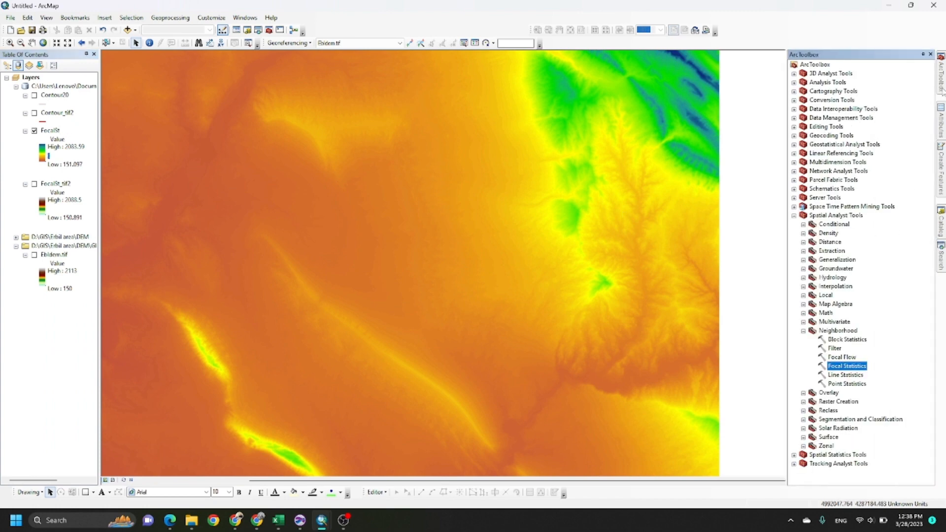
{"action": "left_click", "coordinate": [803, 330]}
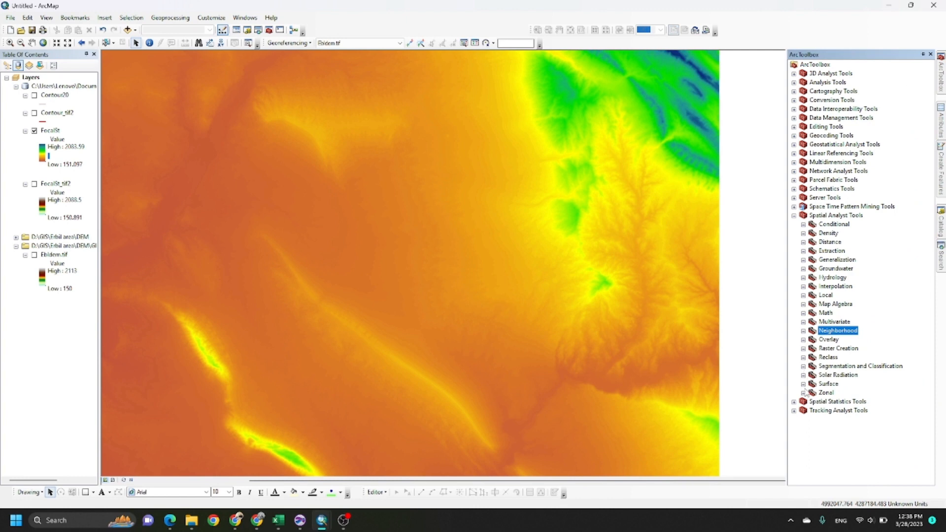
{"action": "left_click", "coordinate": [803, 384]}
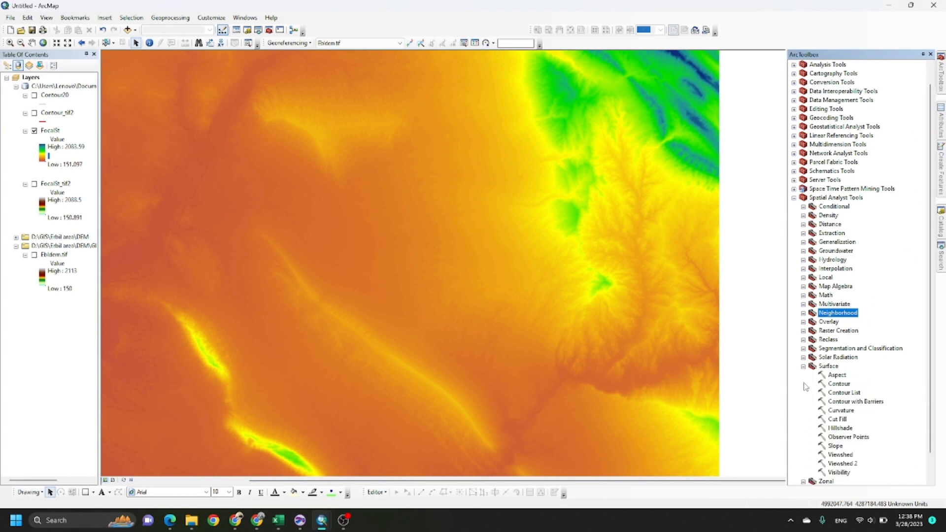
{"action": "double_click", "coordinate": [838, 383]}
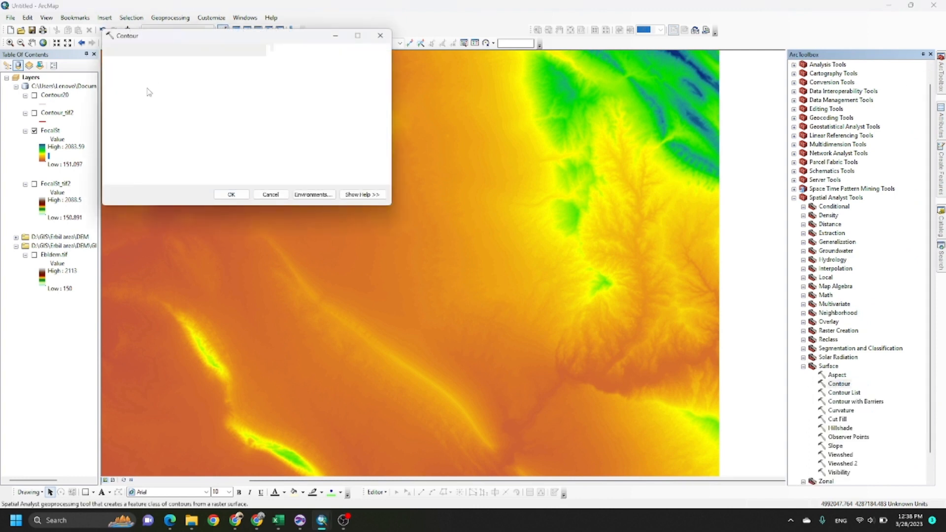
{"action": "left_click", "coordinate": [354, 64]}
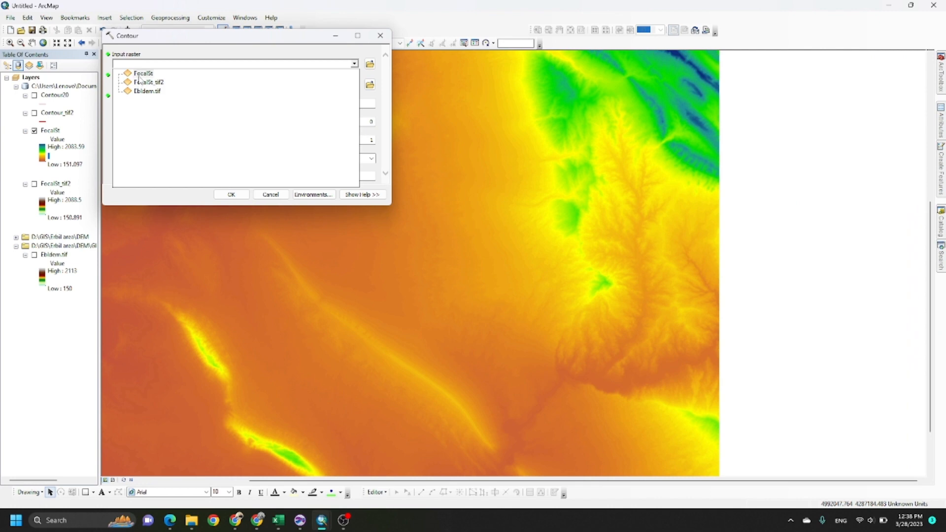
{"action": "left_click", "coordinate": [142, 73]}
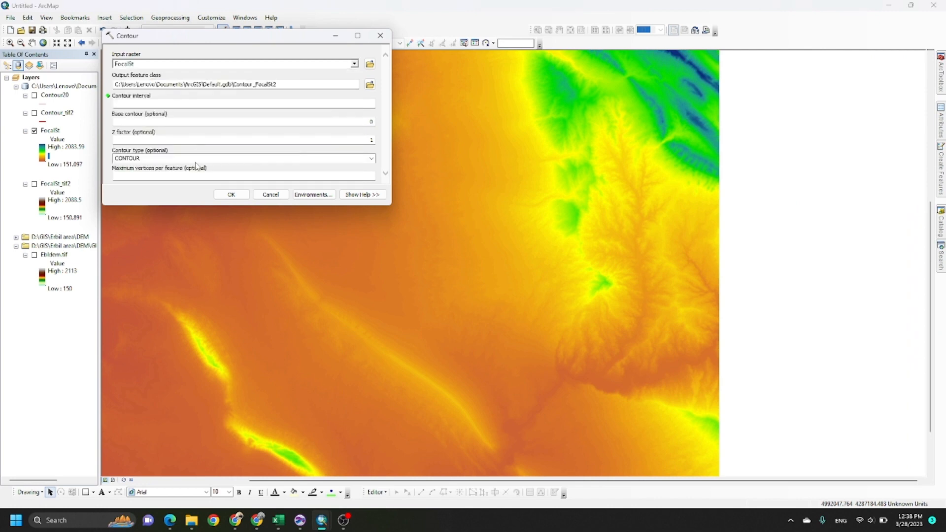
Name the output feature class Contour20 and set the contour interval to 20
{"action": "left_click_drag", "start_coordinate": [253, 85], "coordinate": [275, 86]}
{"action": "type", "text": "_20"}
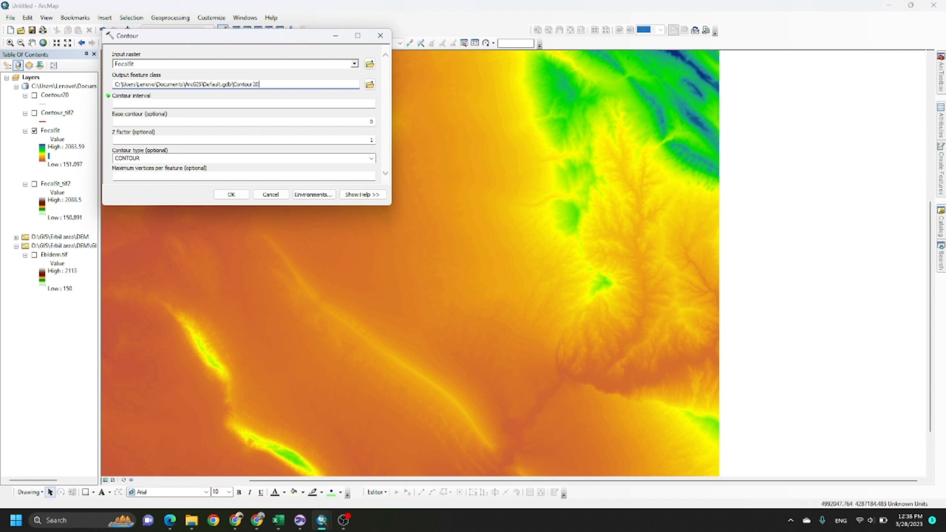
{"action": "left_click", "coordinate": [205, 102]}
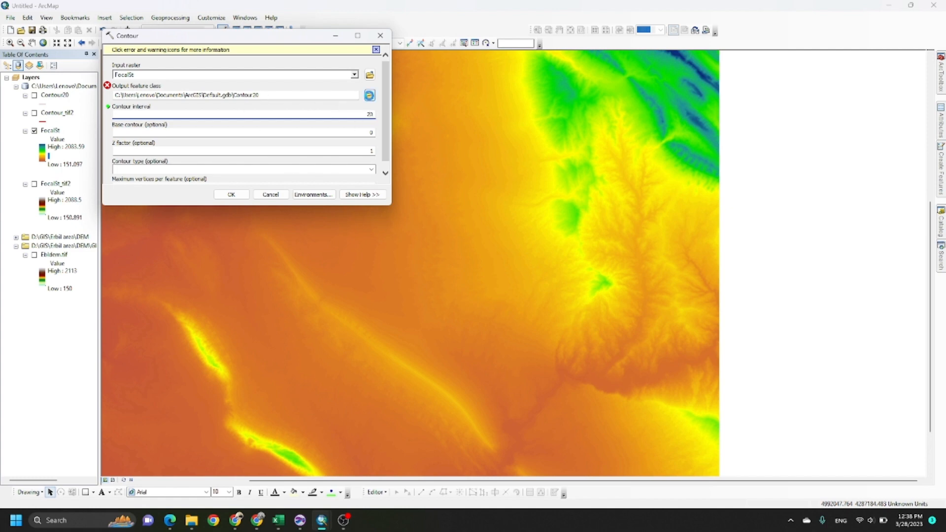
Rename the output feature class to Contour in Default.gdb and run the Contour tool
{"action": "left_click", "coordinate": [368, 95]}
{"action": "left_click", "coordinate": [344, 185]}
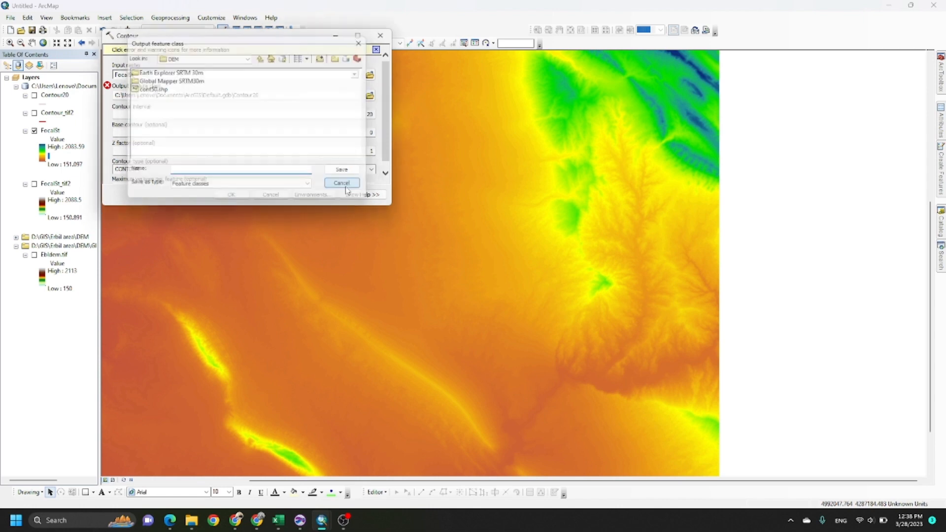
{"action": "left_click", "coordinate": [220, 111]}
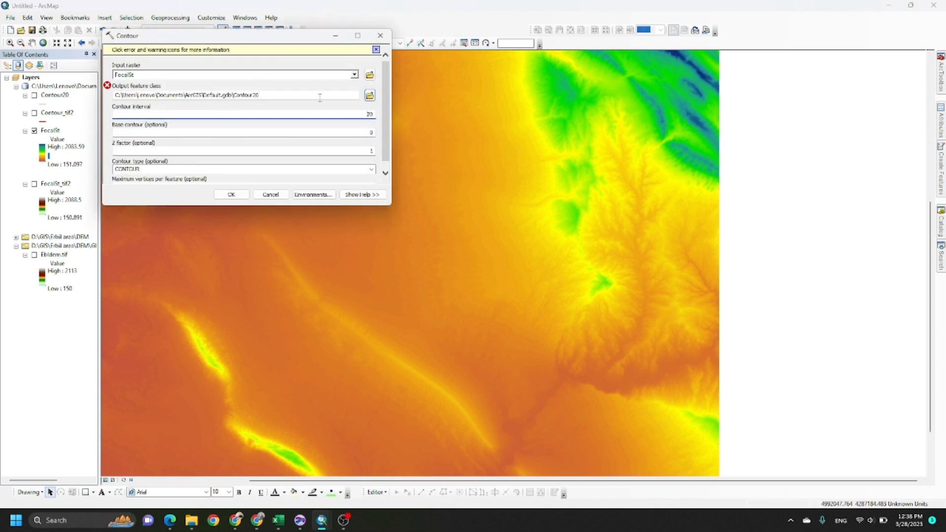
{"action": "left_click", "coordinate": [274, 94]}
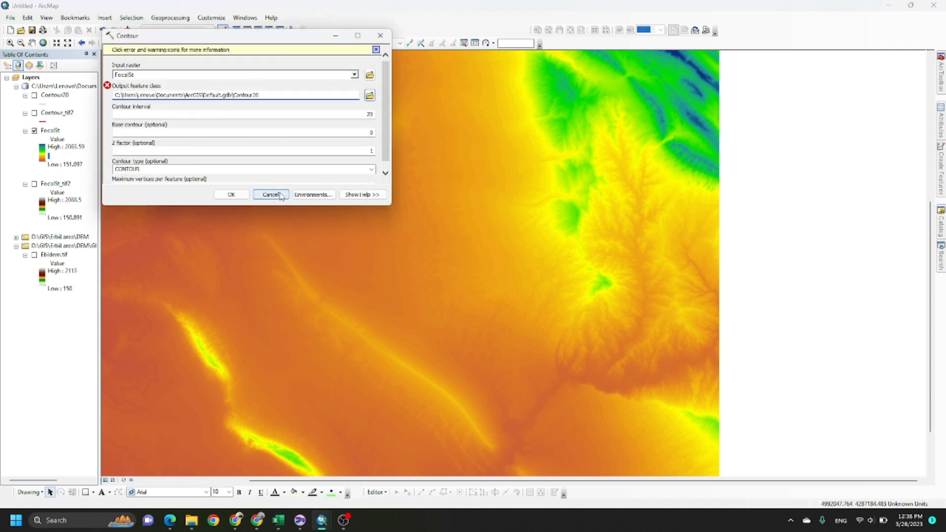
{"action": "left_click", "coordinate": [376, 49]}
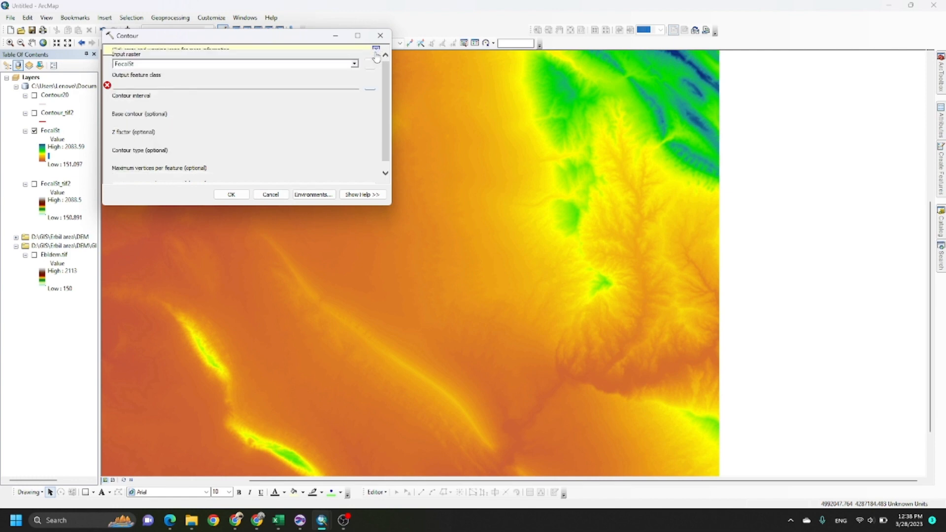
{"action": "left_click", "coordinate": [257, 84]}
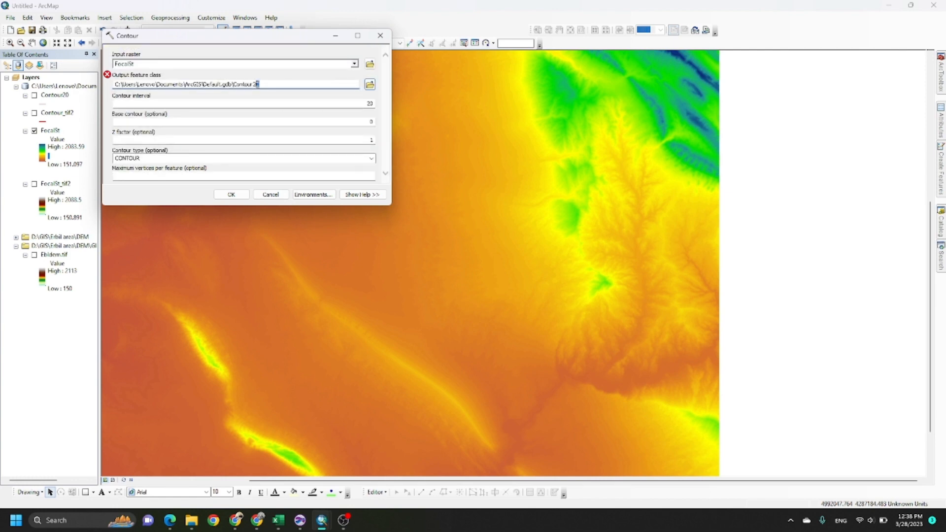
{"action": "left_click", "coordinate": [255, 96]}
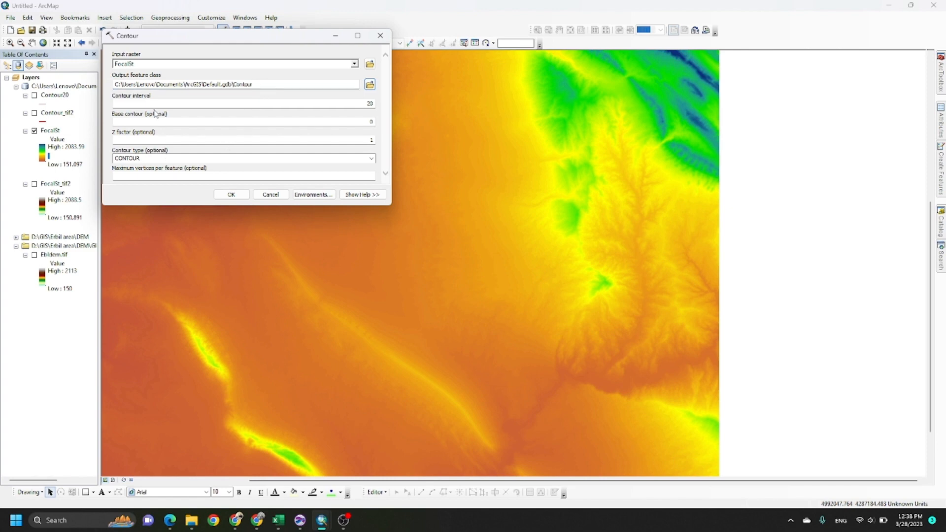
{"action": "left_click", "coordinate": [231, 194]}
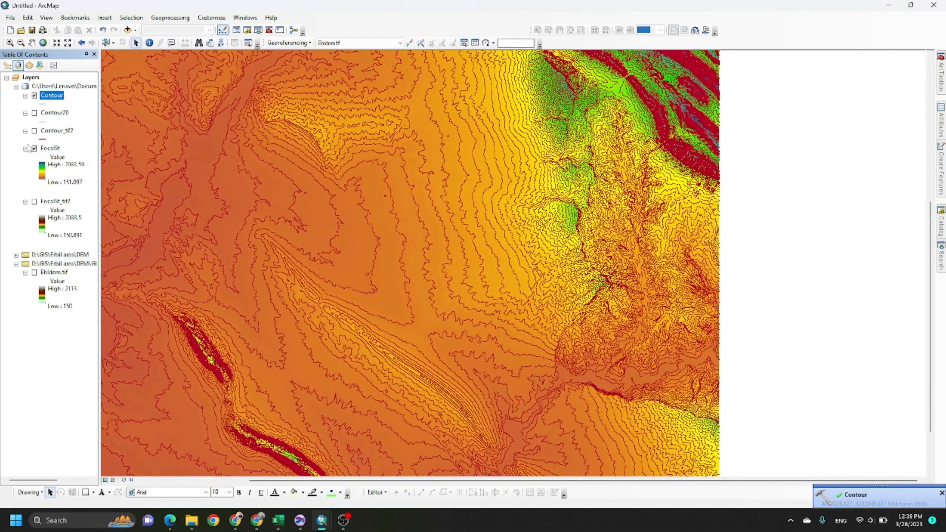
Change the FocalSt raster's color ramp to the green-yellow-orange-brown-white elevation ramp
{"action": "left_click", "coordinate": [43, 175]}
{"action": "left_click", "coordinate": [71, 210]}
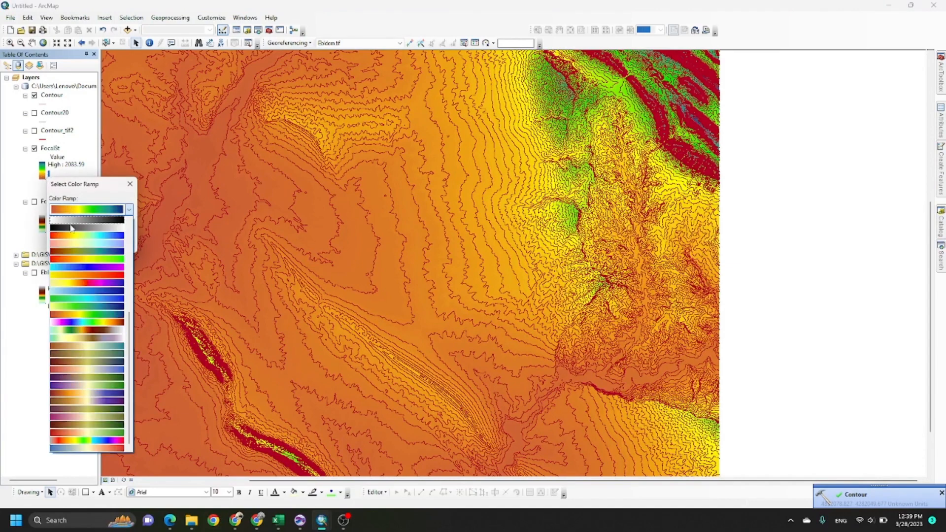
{"action": "left_click", "coordinate": [74, 330]}
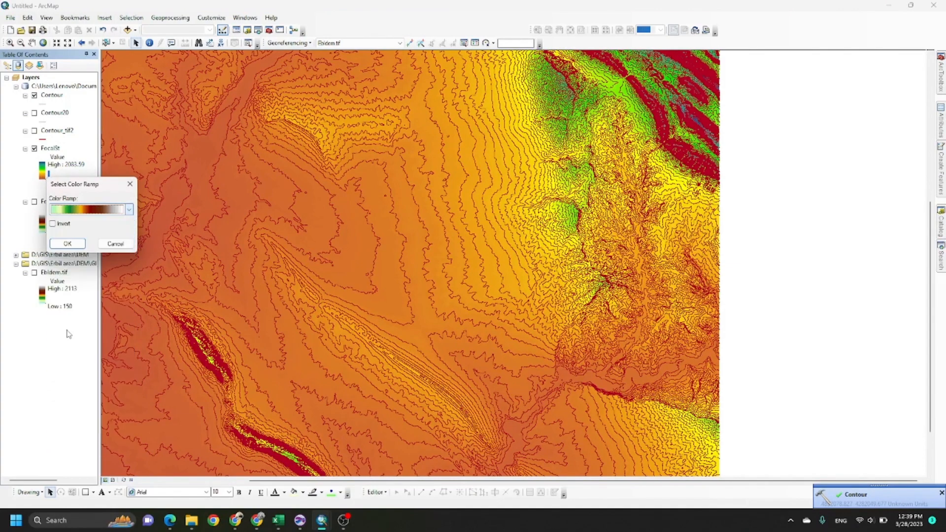
{"action": "left_click", "coordinate": [67, 243]}
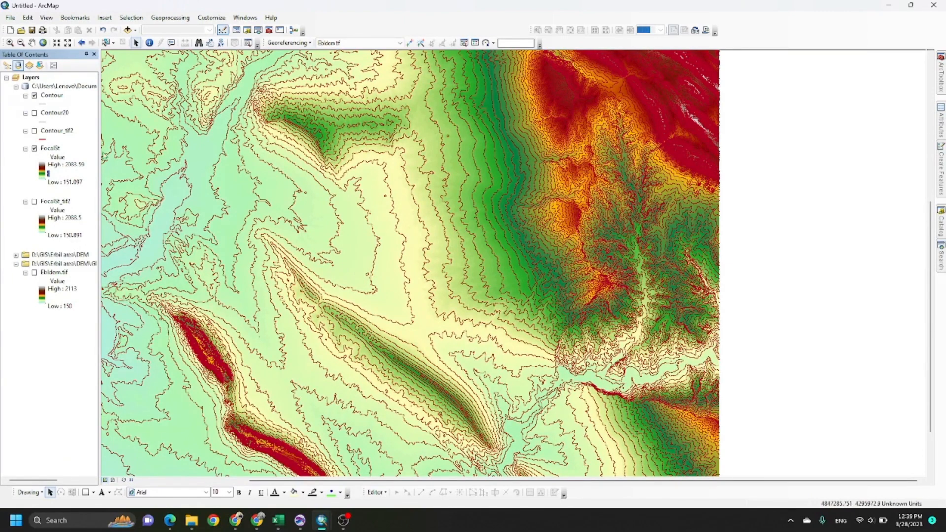
Examine the smoothness of the new Contour lines over FocalSt at close range with Contour20 hidden
{"action": "left_click", "coordinate": [34, 113]}
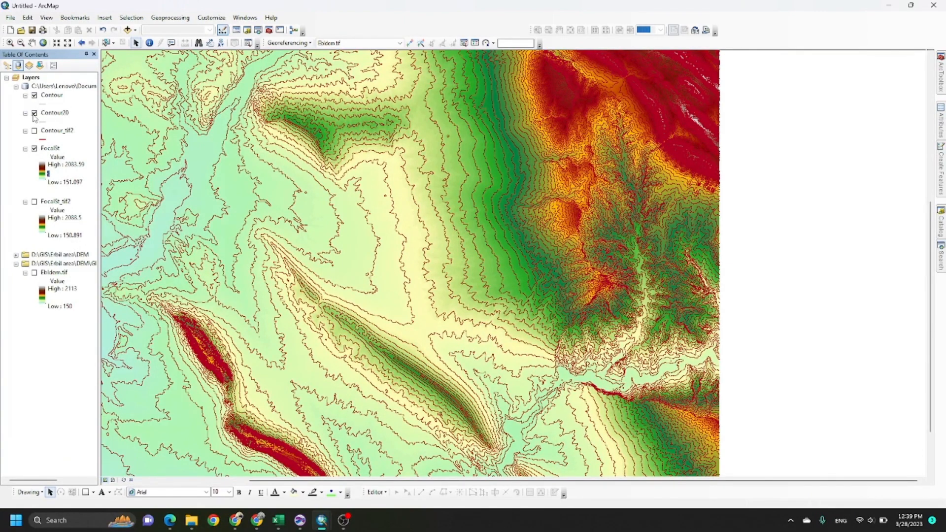
{"action": "left_click", "coordinate": [35, 113]}
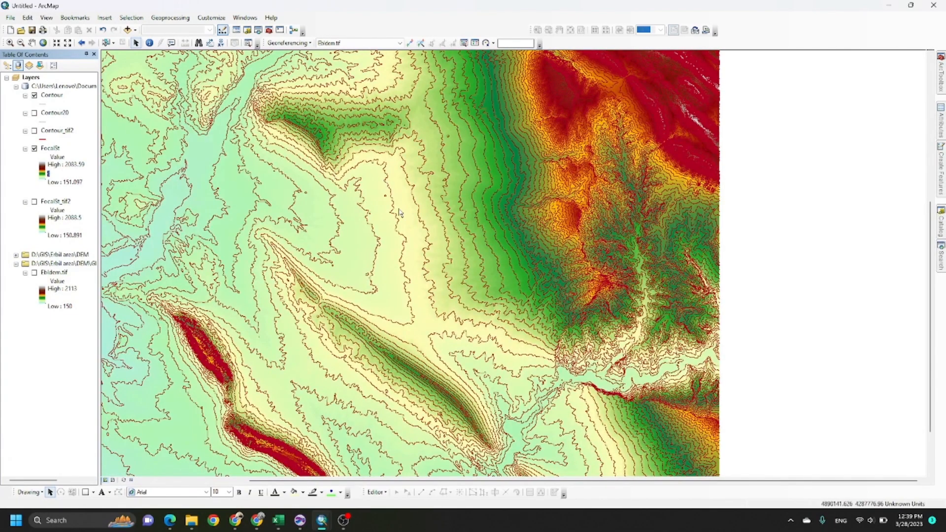
{"action": "scroll", "coordinate": [397, 210], "scroll_direction": "down", "scroll_amount": 3}
{"action": "scroll", "coordinate": [396, 210], "scroll_direction": "down", "scroll_amount": 6}
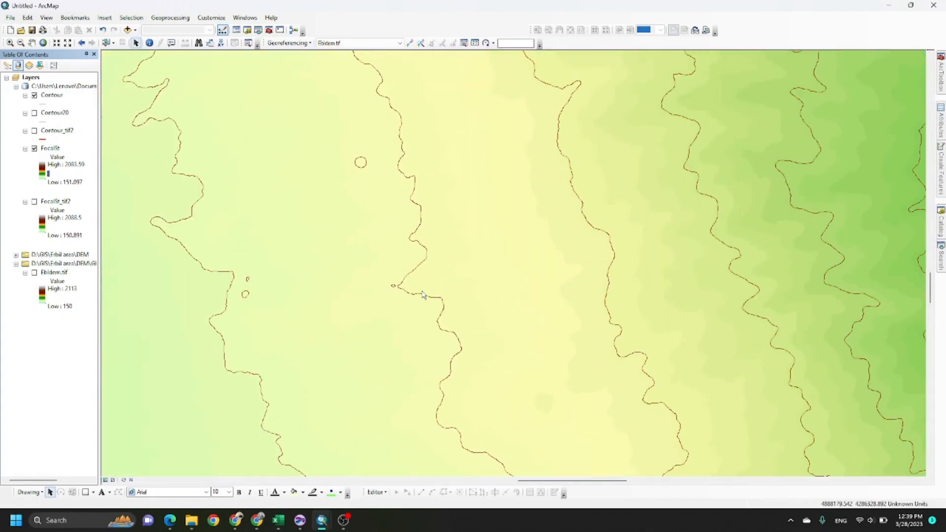
{"action": "scroll", "coordinate": [422, 295], "scroll_direction": "down", "scroll_amount": 3}
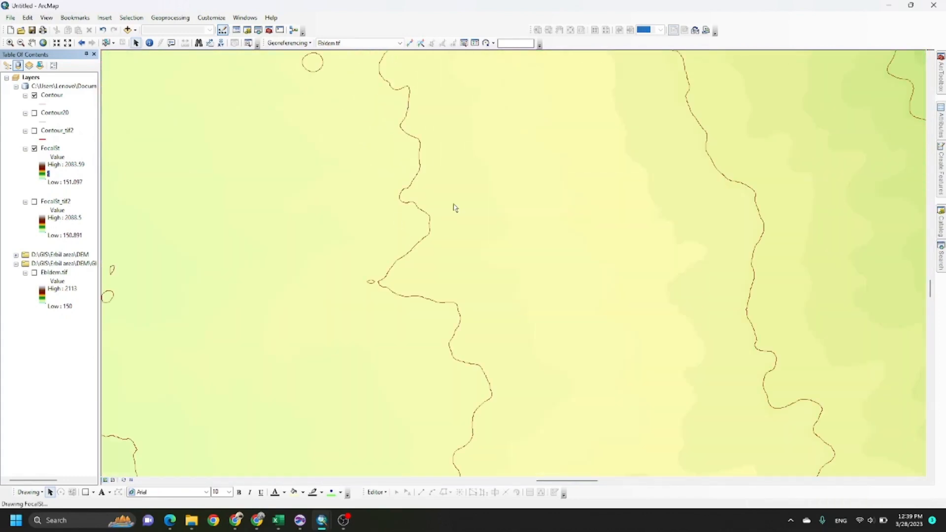
Show the Contour20 layer and assign it the black Arterial Street line symbol
{"action": "left_click", "coordinate": [35, 113]}
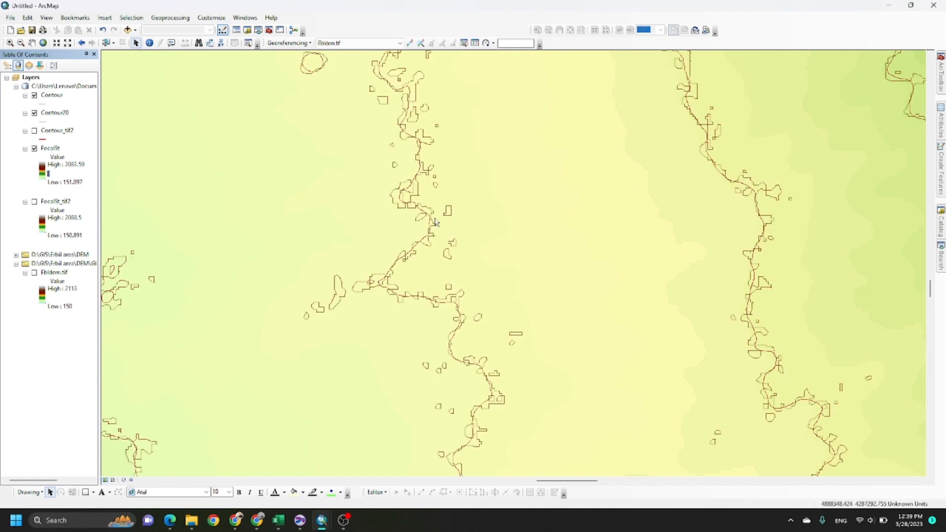
{"action": "left_click", "coordinate": [44, 121]}
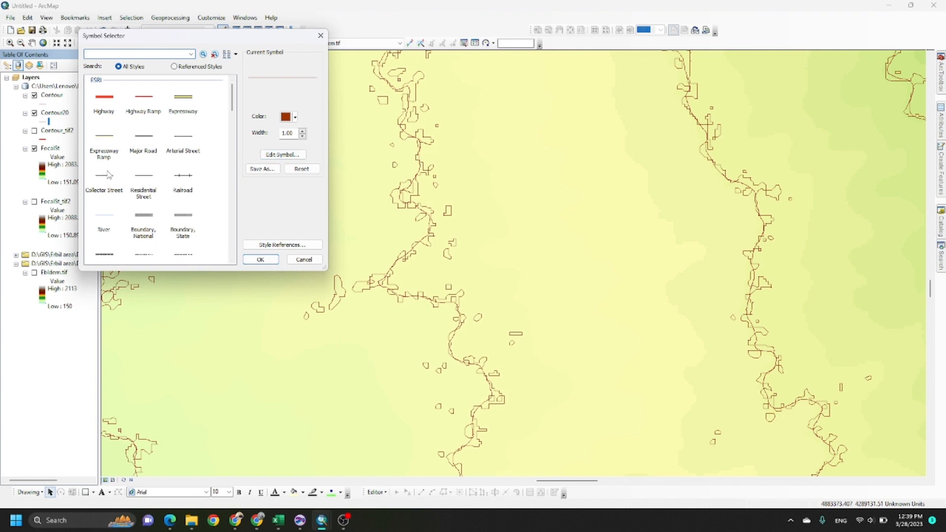
{"action": "left_click", "coordinate": [182, 140]}
{"action": "left_click", "coordinate": [257, 259]}
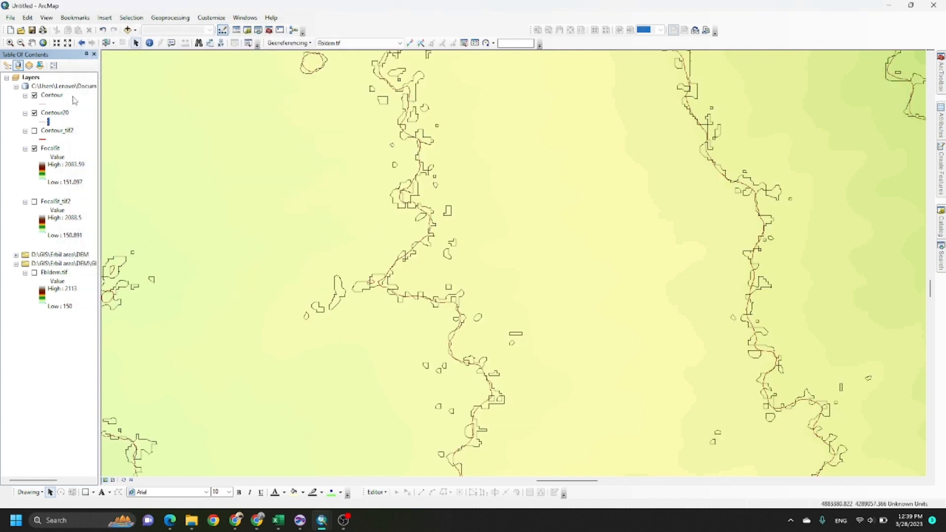
Assign the red Highway Ramp line symbol with a width of 1.70 to the Contour layer
{"action": "left_click", "coordinate": [48, 104]}
{"action": "left_click", "coordinate": [143, 101]}
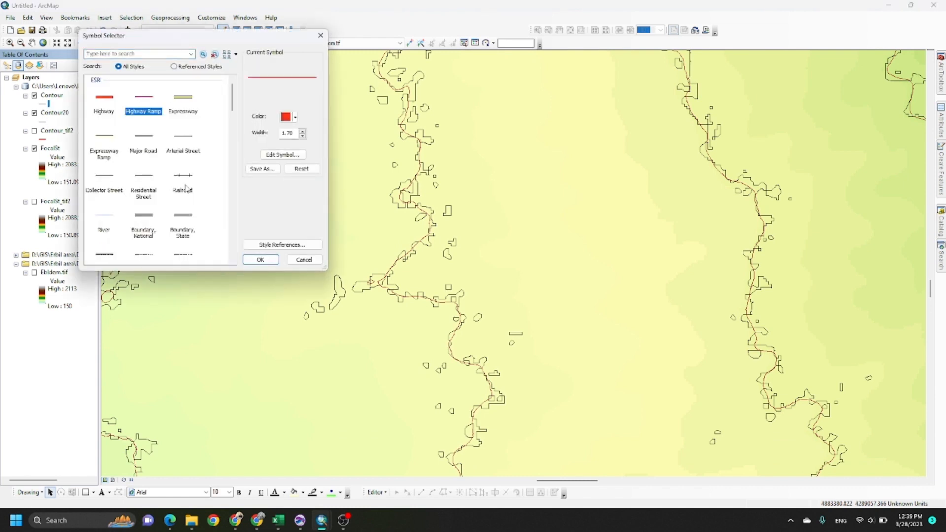
{"action": "left_click", "coordinate": [260, 259]}
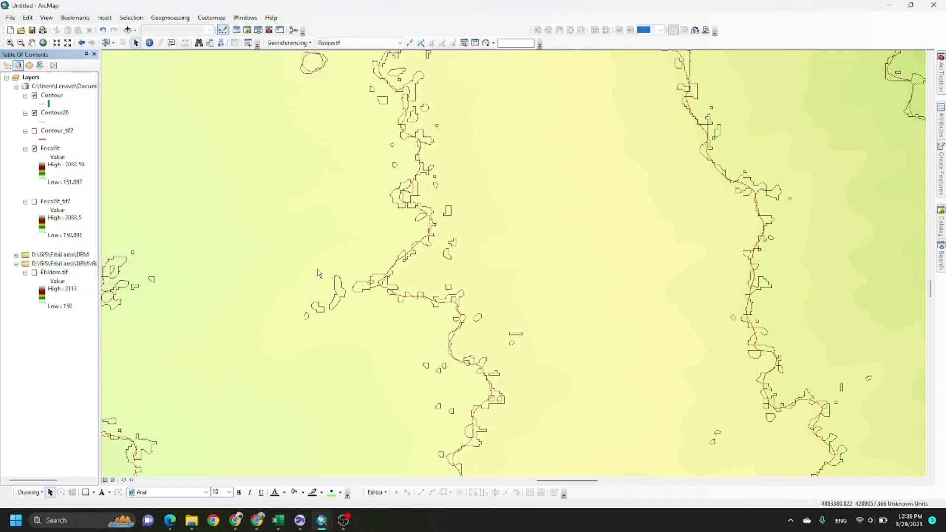
Compare the smoothed Contour lines with Contour20 at a wider scale by toggling Contour20's visibility
{"action": "left_click", "coordinate": [35, 113]}
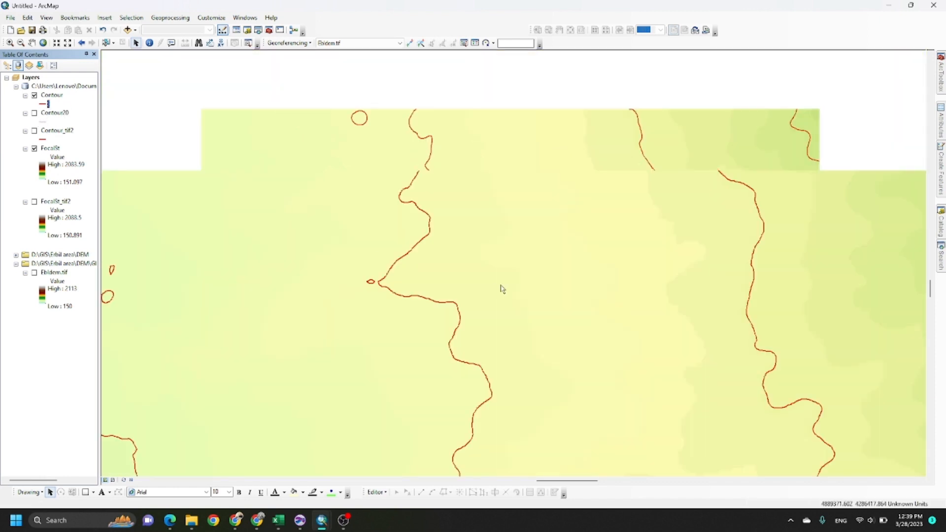
{"action": "scroll", "coordinate": [502, 289], "scroll_direction": "up", "scroll_amount": 6}
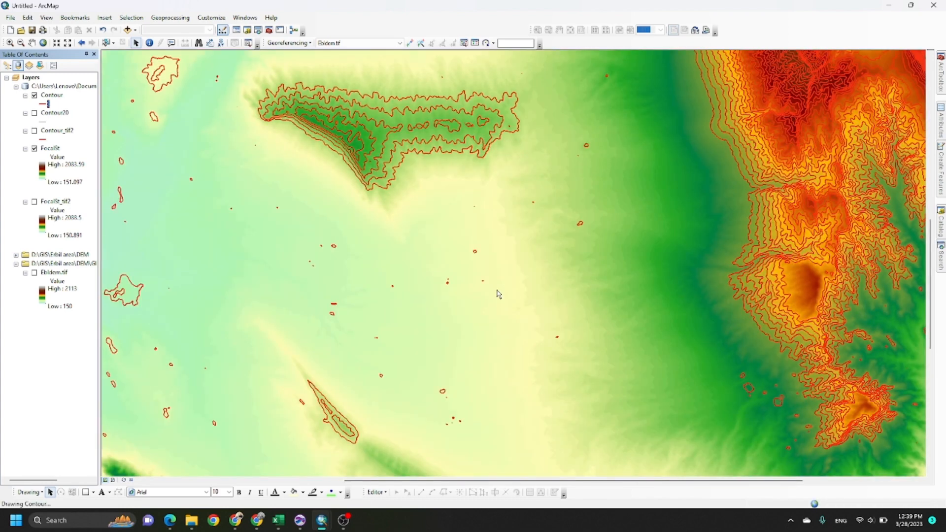
{"action": "scroll", "coordinate": [477, 290], "scroll_direction": "up", "scroll_amount": 2}
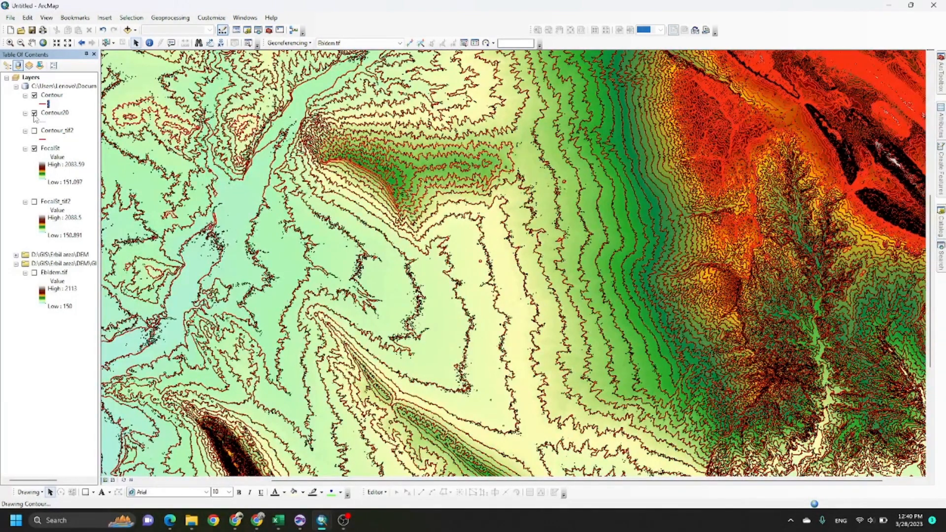
Hide the Contour20 layer and rename the Contour layer as "Smoothed con"
{"action": "left_click", "coordinate": [34, 114]}
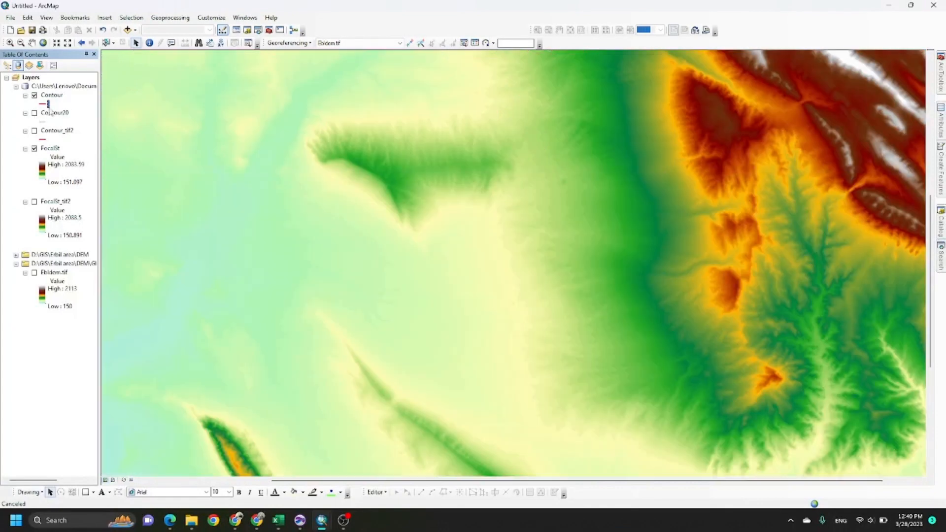
{"action": "left_click", "coordinate": [62, 98]}
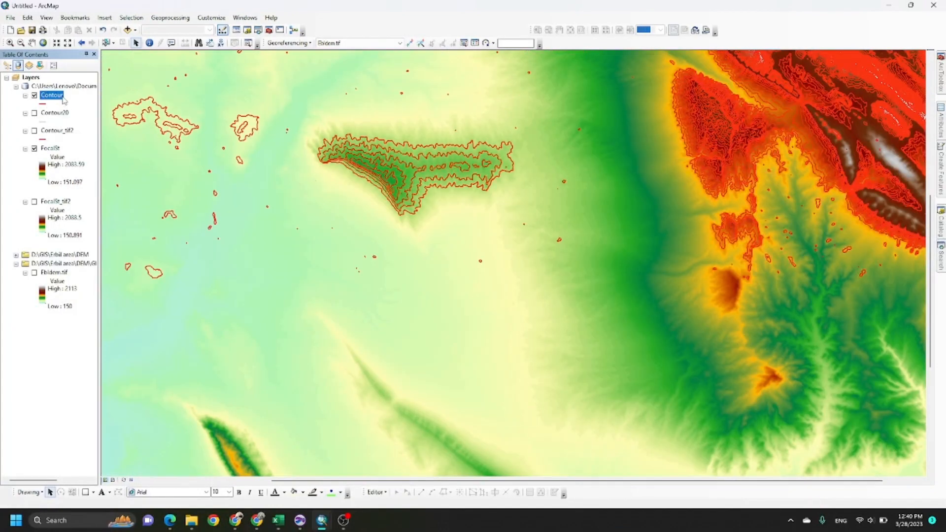
{"action": "left_click", "coordinate": [64, 97]}
{"action": "type", "text": "_smoothe"}
{"action": "key", "text": "BackSpace"}
{"action": "key", "text": "BackSpace"}
{"action": "key", "text": "BackSpace"}
{"action": "key", "text": "BackSpace"}
{"action": "key", "text": "BackSpace"}
{"action": "key", "text": "BackSpace"}
{"action": "key", "text": "BackSpace"}
{"action": "key", "text": "BackSpace"}
{"action": "key", "text": "BackSpace"}
{"action": "key", "text": "BackSpace"}
{"action": "key", "text": "BackSpace"}
{"action": "key", "text": "BackSpace"}
{"action": "key", "text": "BackSpace"}
{"action": "key", "text": "BackSpace"}
{"action": "type", "text": "Smothe"}
{"action": "key", "text": "BackSpace"}
{"action": "key", "text": "BackSpace"}
{"action": "key", "text": "BackSpace"}
{"action": "key", "text": "BackSpace"}
{"action": "type", "text": "othed con"}
{"action": "key", "text": "Return"}
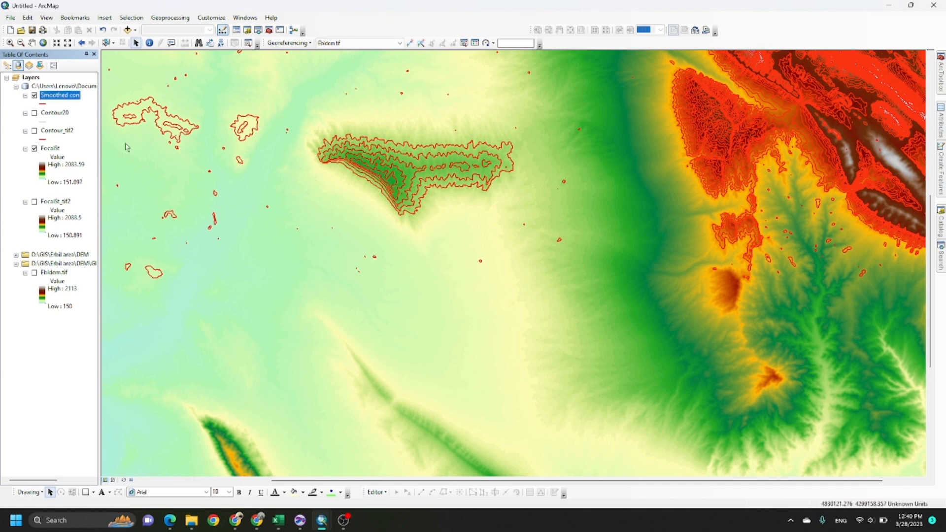
Show the cont50 layer from the DEM folder over FocalSt across the full DEM extent and hide the Smoothed con layer
{"action": "scroll", "coordinate": [542, 306], "scroll_direction": "down", "scroll_amount": 1}
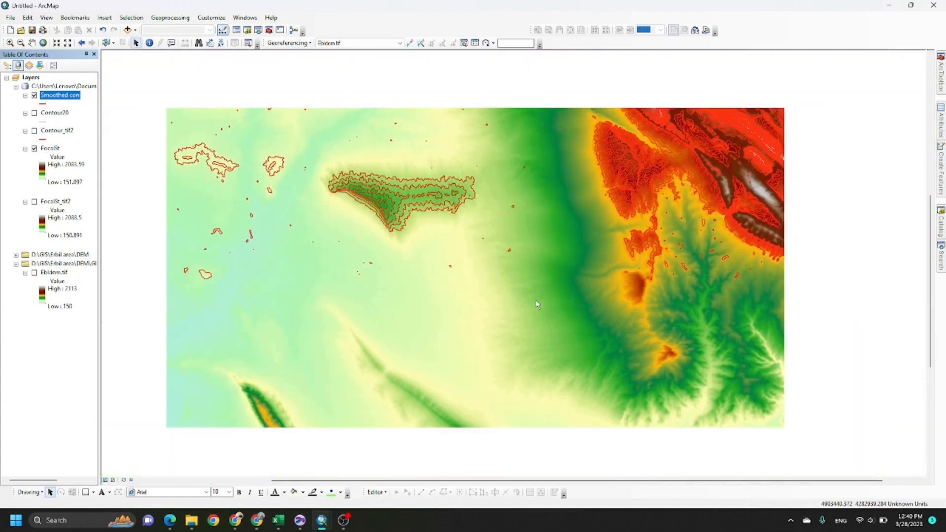
{"action": "scroll", "coordinate": [536, 302], "scroll_direction": "down", "scroll_amount": 2}
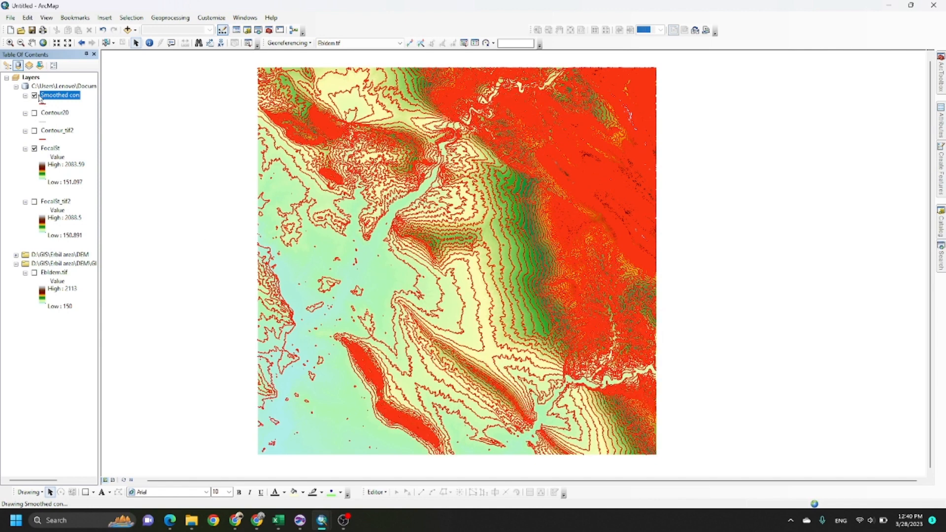
{"action": "left_click", "coordinate": [15, 255]}
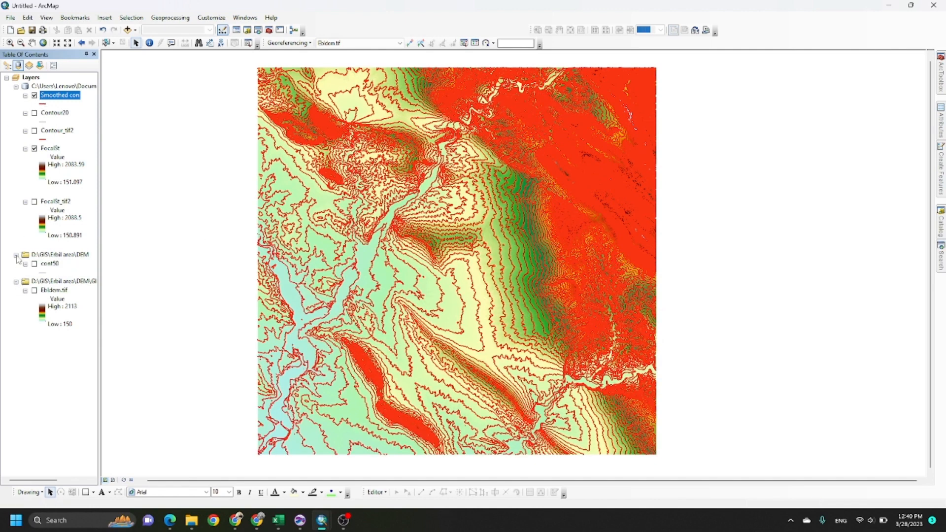
{"action": "left_click", "coordinate": [35, 264]}
{"action": "left_click", "coordinate": [35, 95]}
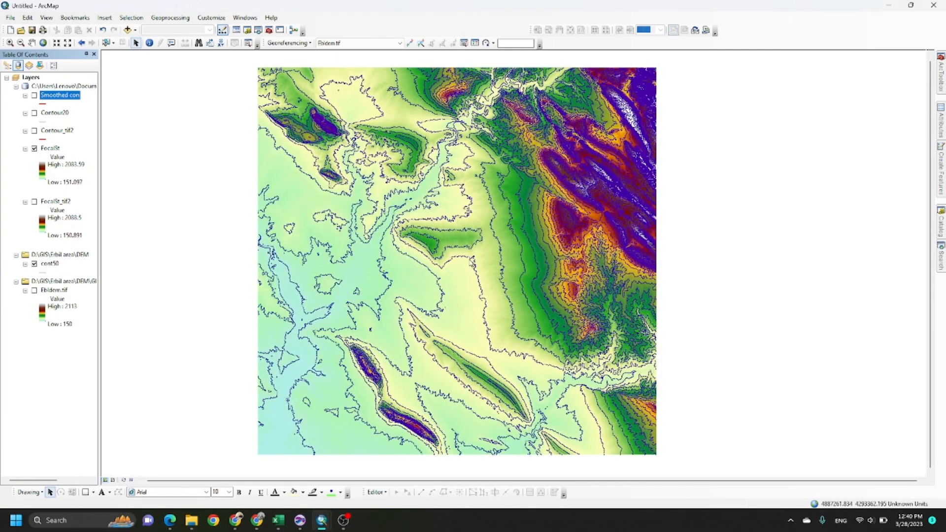